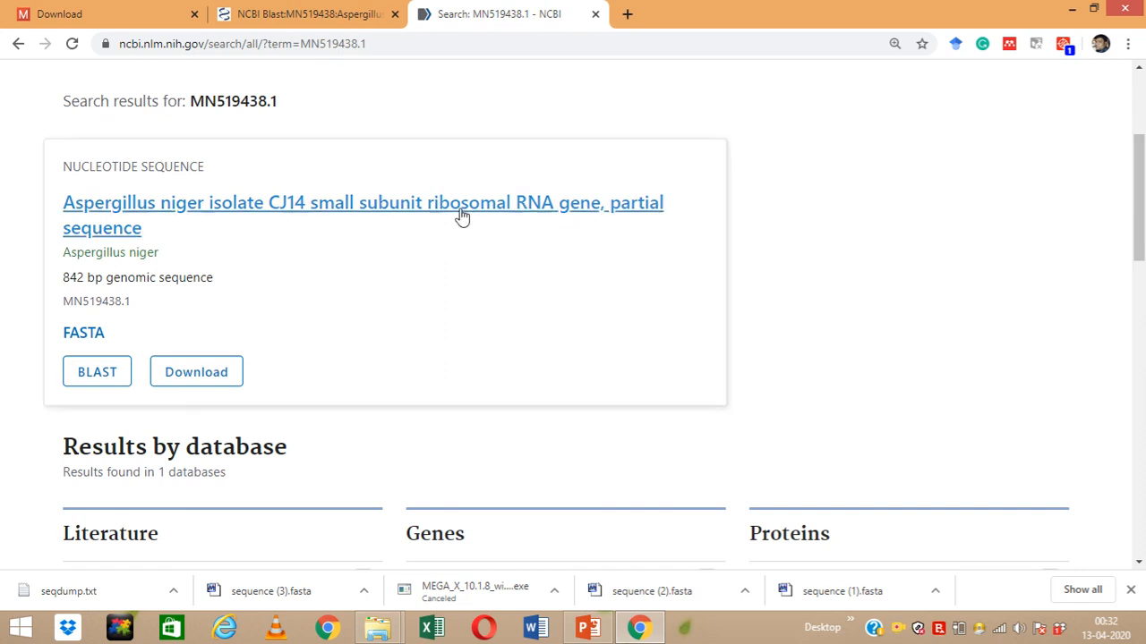
# Open the Aspergillus niger isolate CJ14 nucleotide record and review its definition and author details
pyautogui.click(319, 212)
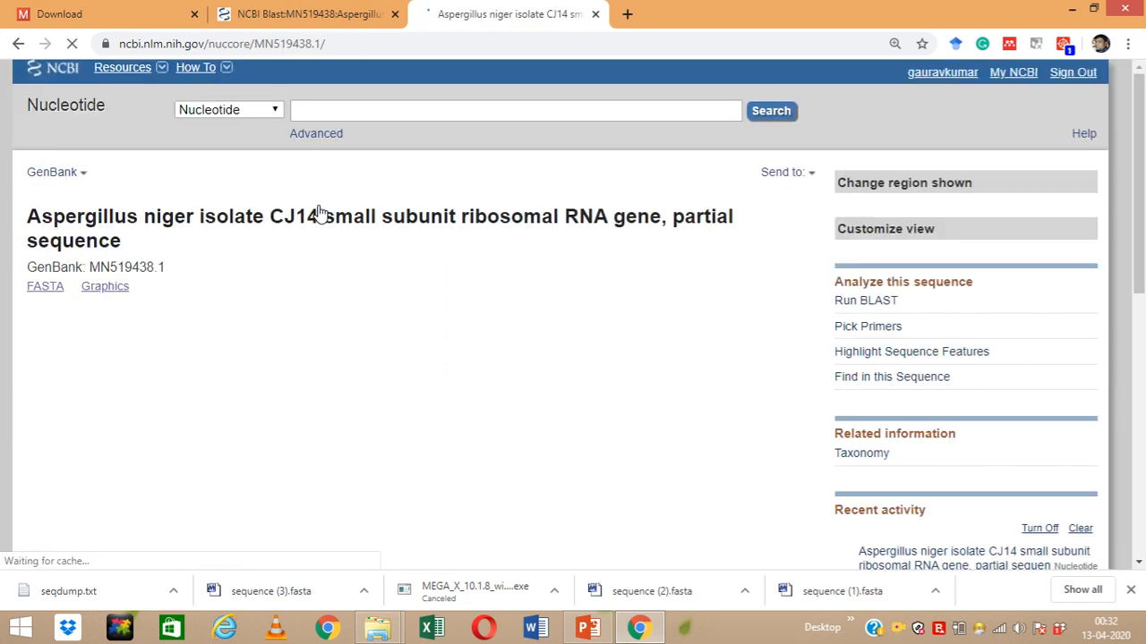
pyautogui.scroll(-12, 1140, 403)
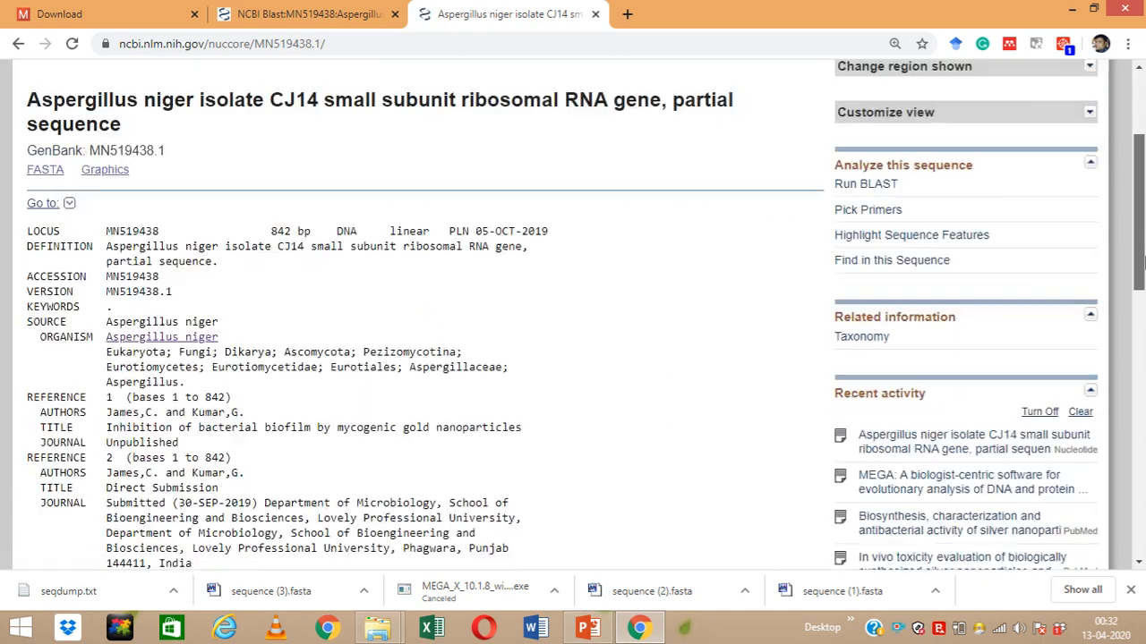
pyautogui.moveTo(1139, 410); pyautogui.dragTo(1142, 286)
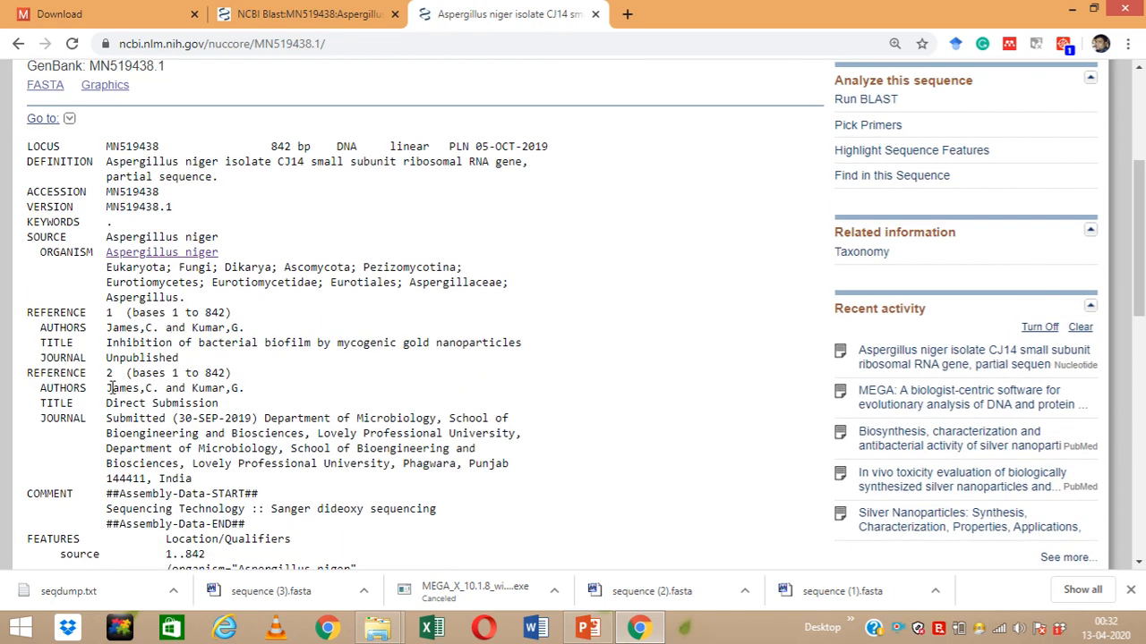
pyautogui.moveTo(107, 387); pyautogui.dragTo(249, 395)
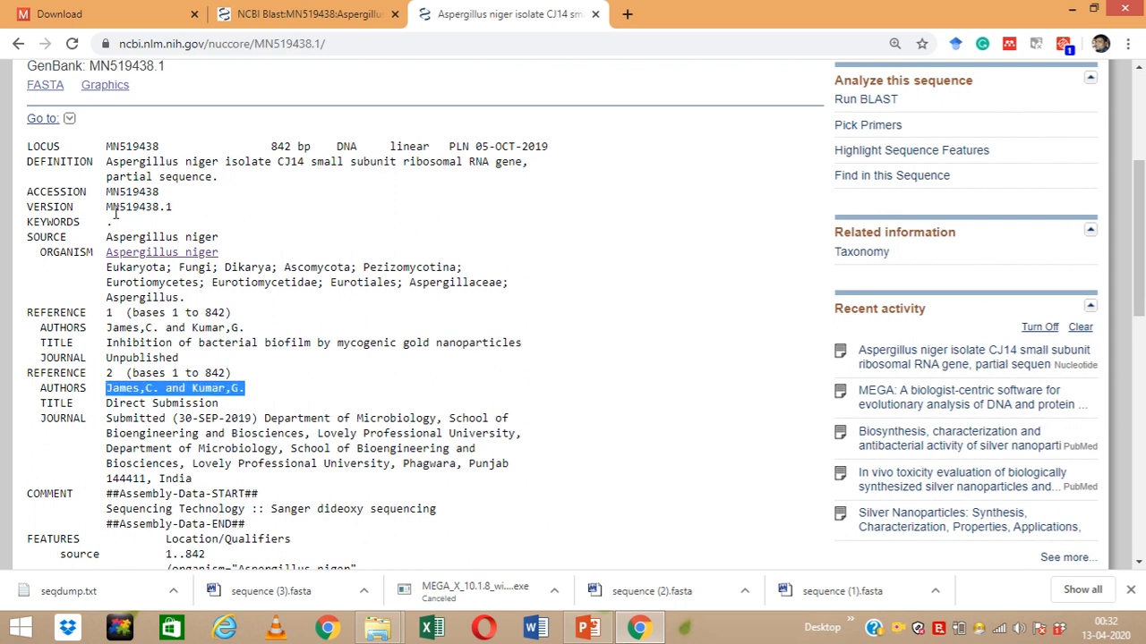
pyautogui.moveTo(106, 162); pyautogui.dragTo(307, 162)
pyautogui.click(635, 288)
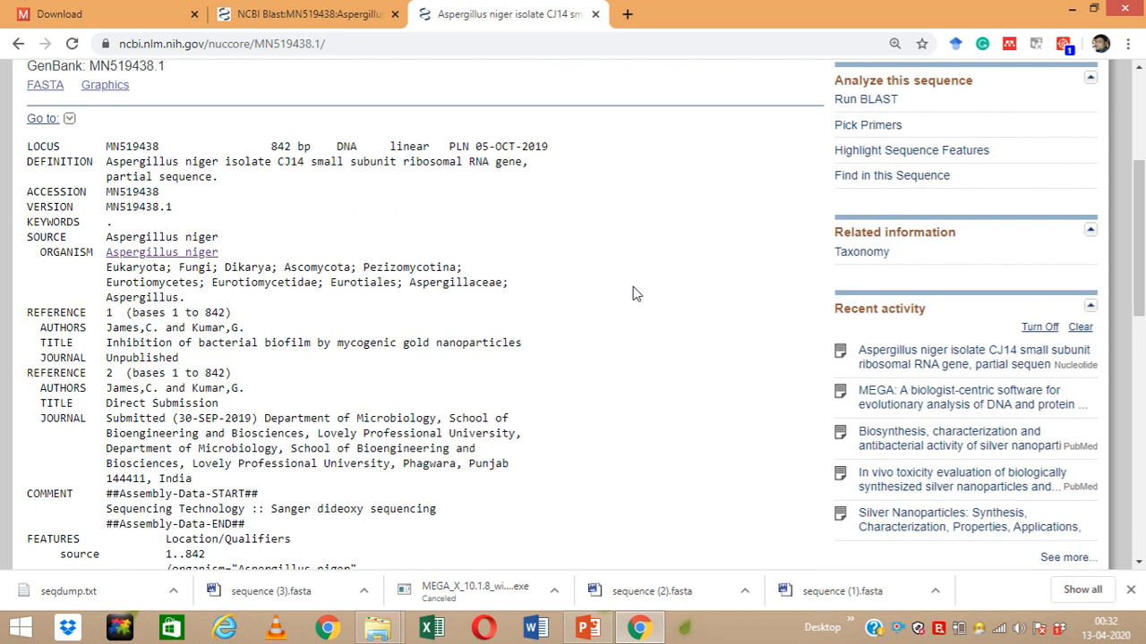
# Download the CJ14 sequence record as a file in FASTA format
pyautogui.scroll(3, 633, 287)
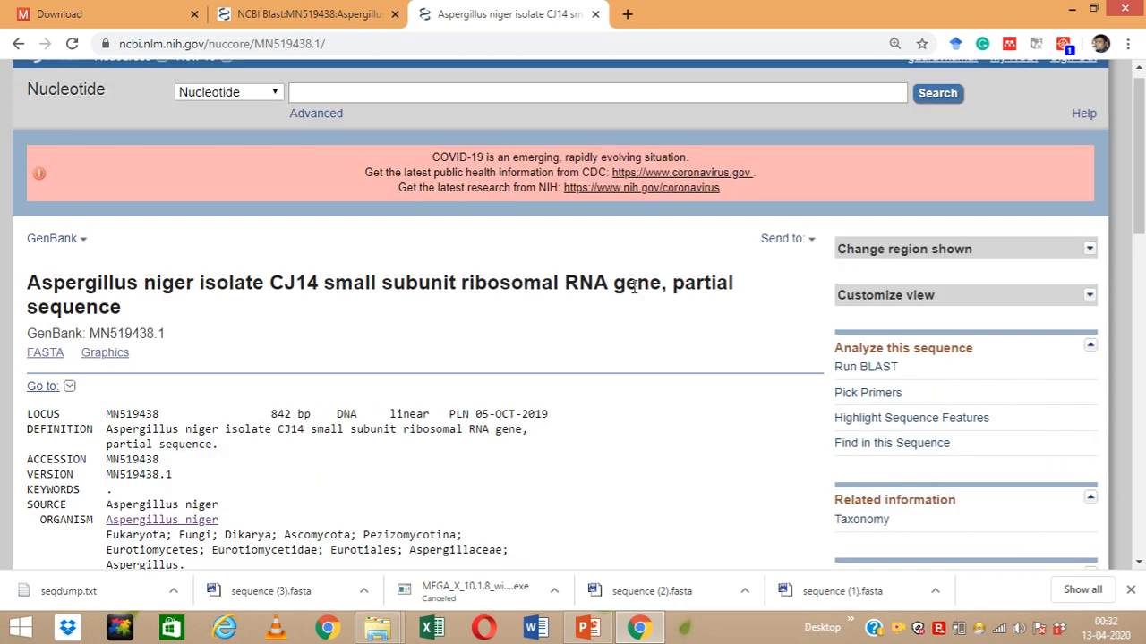
pyautogui.click(811, 242)
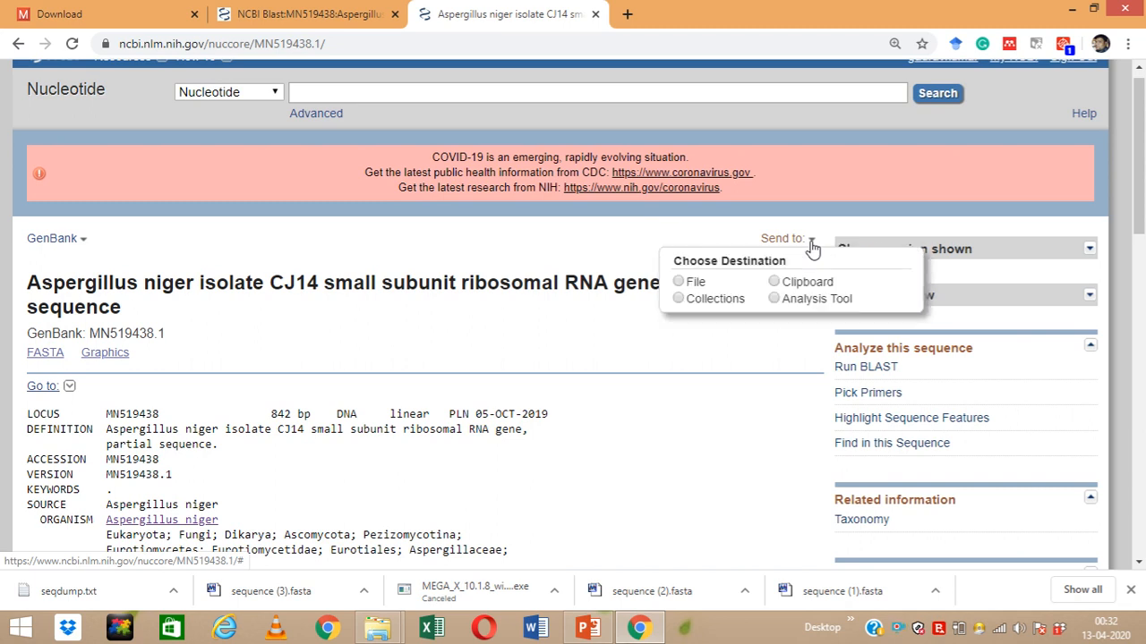
pyautogui.click(698, 284)
pyautogui.click(759, 375)
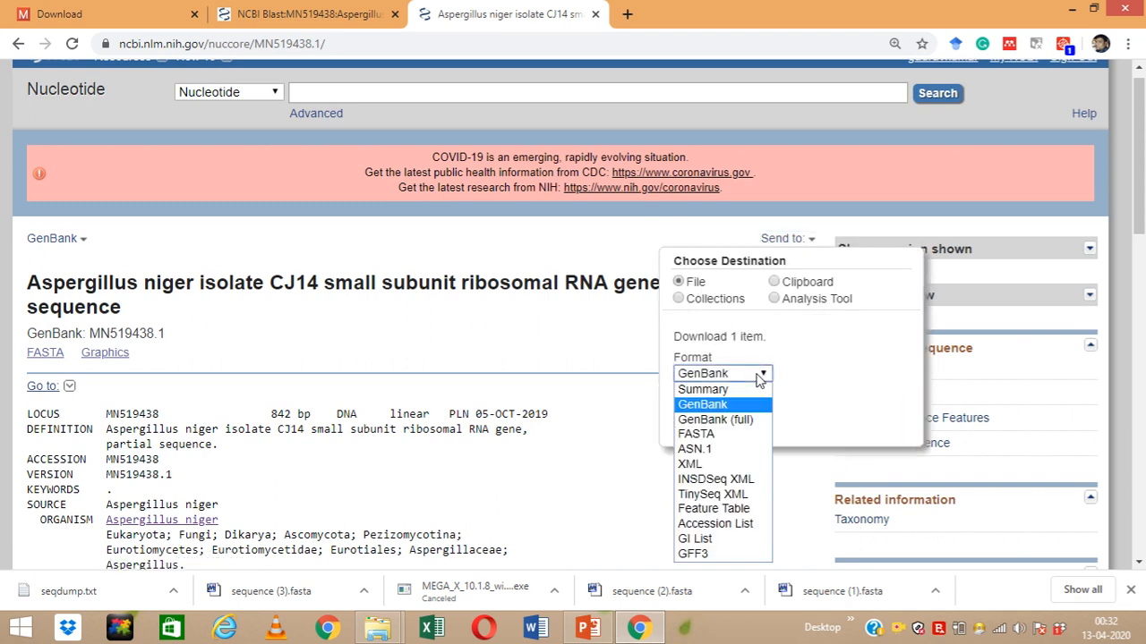
pyautogui.click(731, 435)
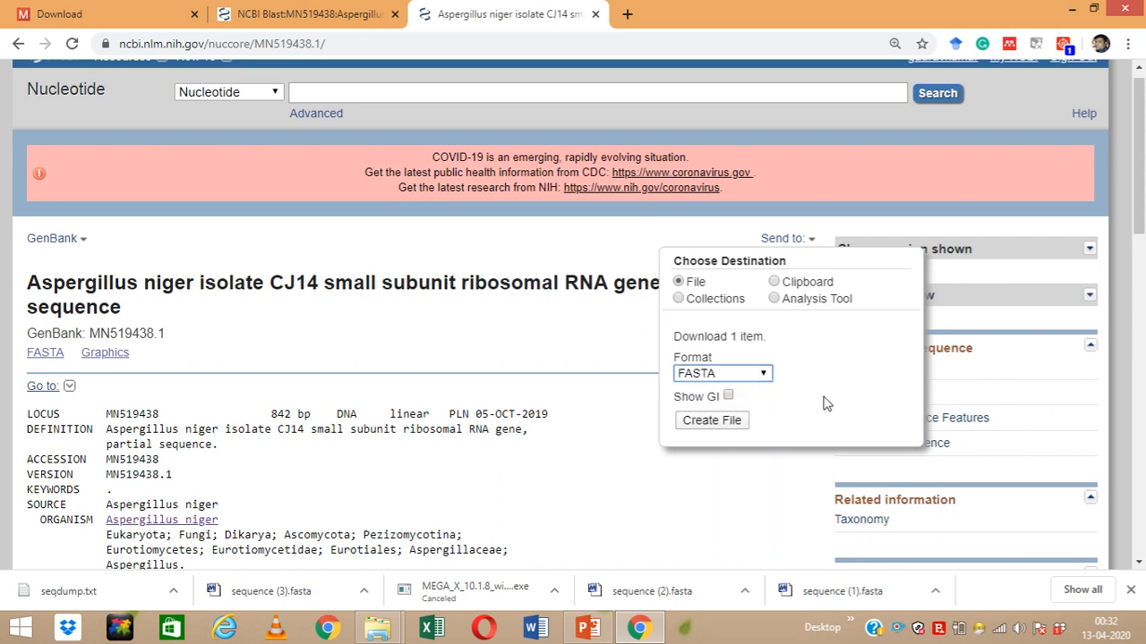
pyautogui.click(727, 427)
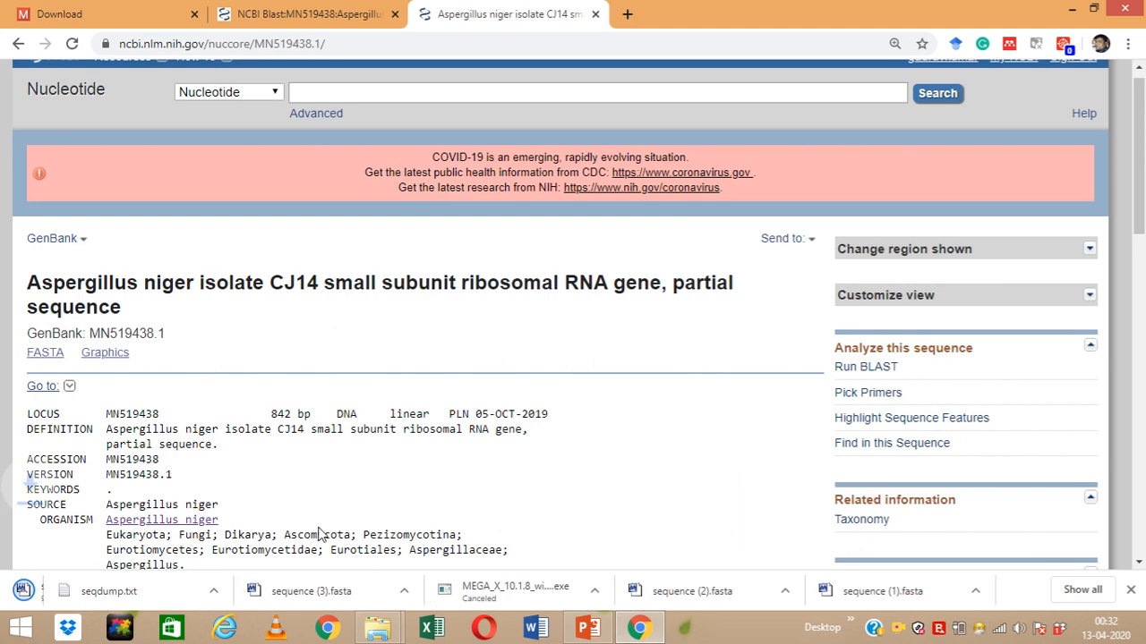
# Move the downloaded sequence (3).fasta from the Downloads folder into the MEGA folder on the desktop
pyautogui.click(173, 591)
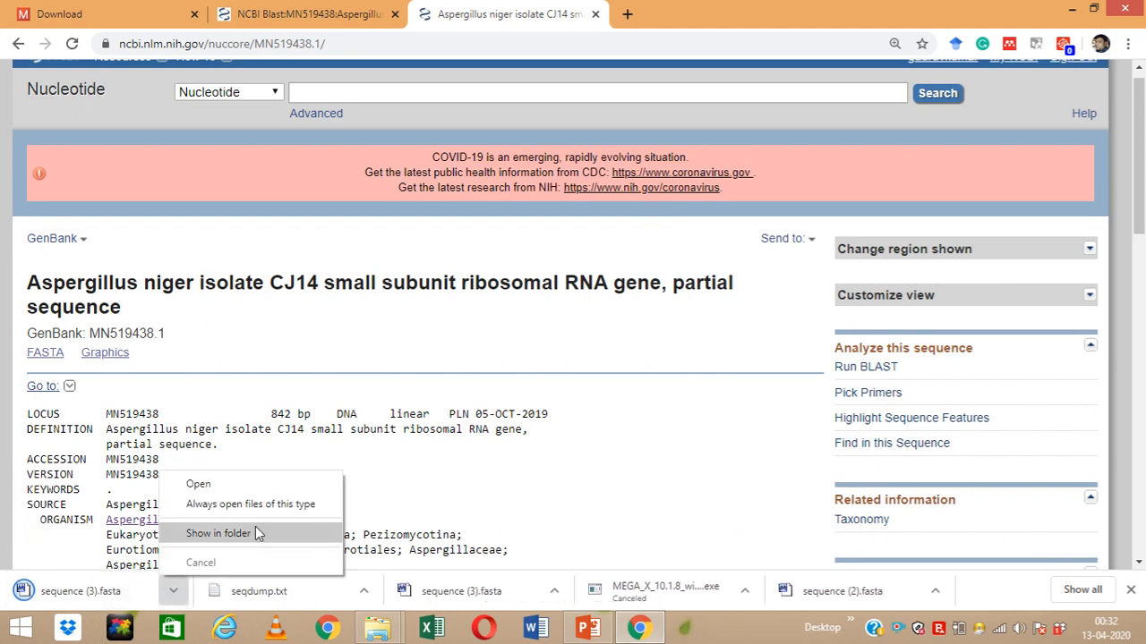
pyautogui.click(258, 530)
pyautogui.hotkey('ctrl', 'x')
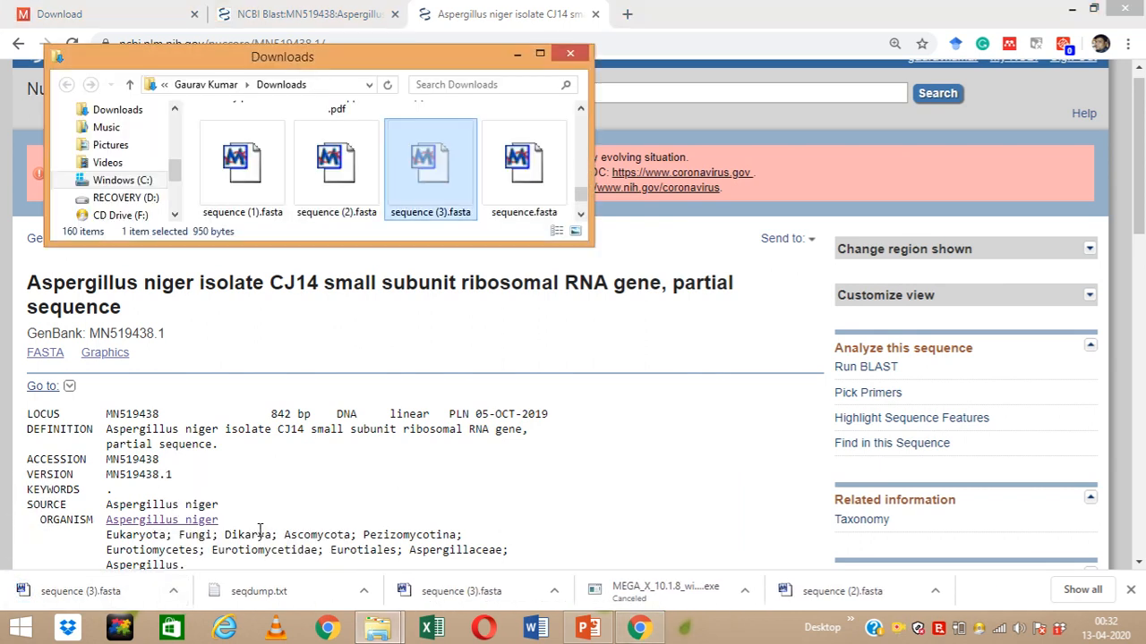
pyautogui.moveTo(376, 627)
pyautogui.moveTo(510, 546)
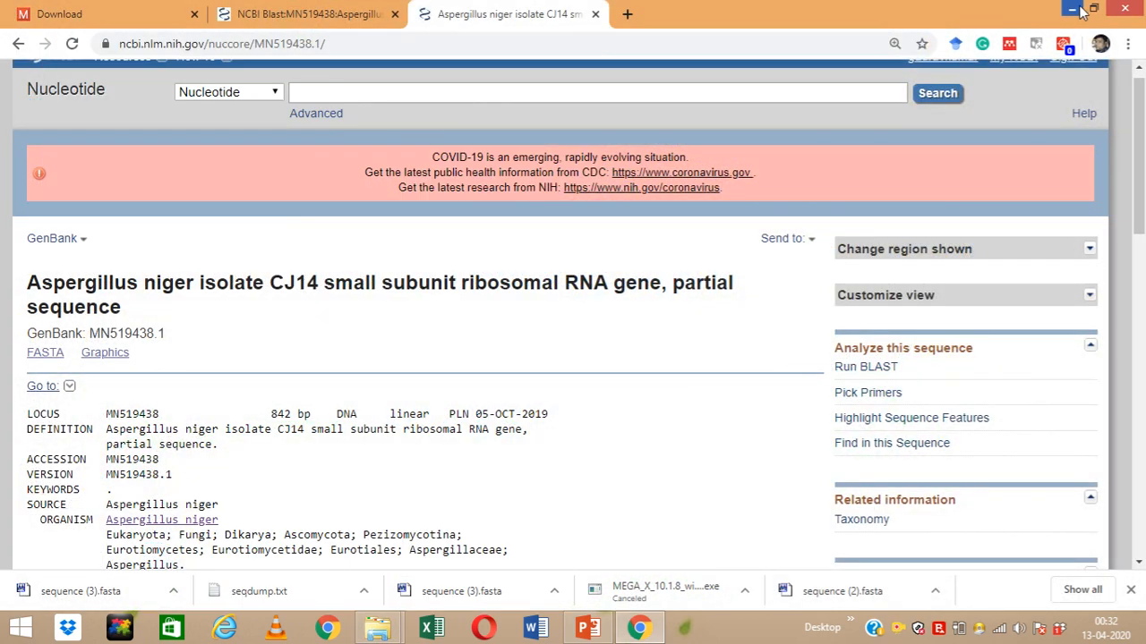
pyautogui.click(1083, 13)
pyautogui.click(1081, 10)
pyautogui.click(1079, 9)
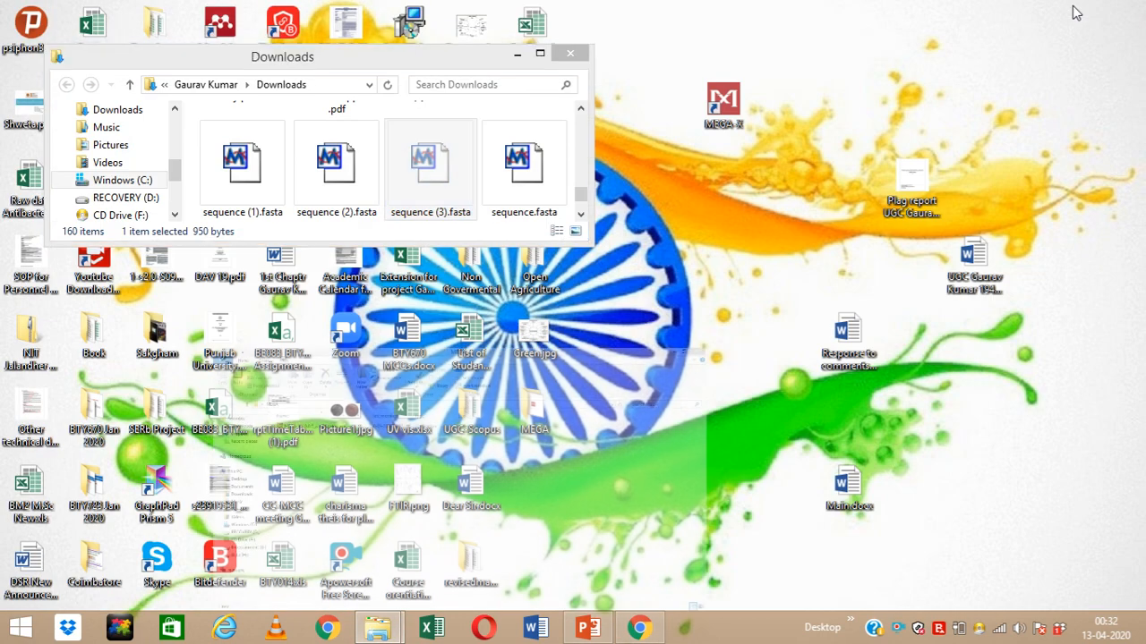
pyautogui.click(516, 54)
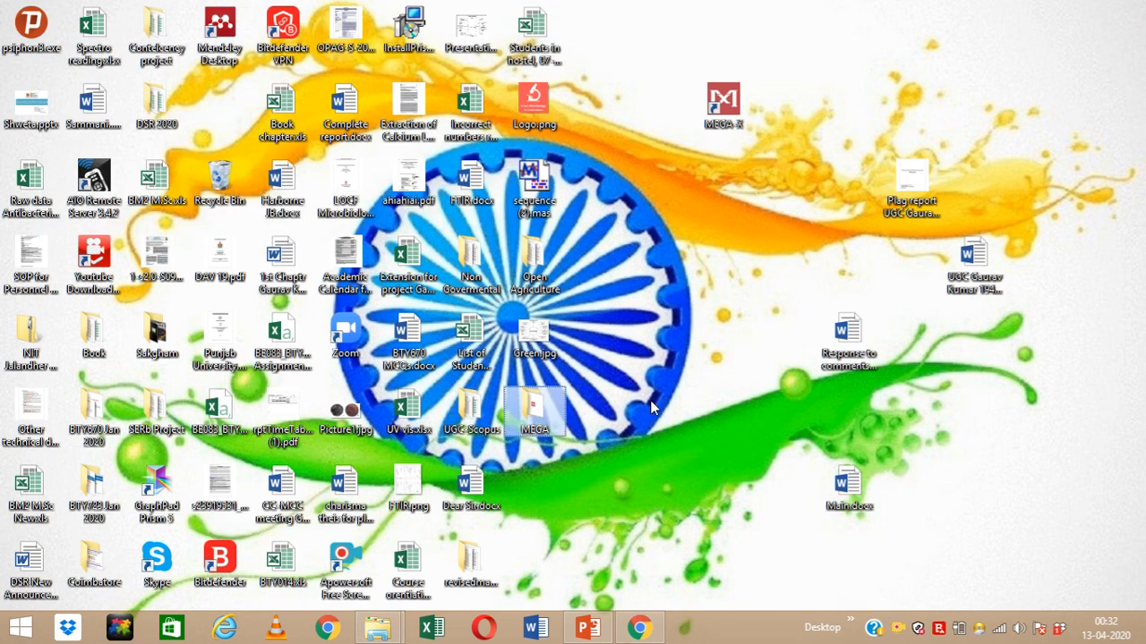
pyautogui.doubleClick(562, 425)
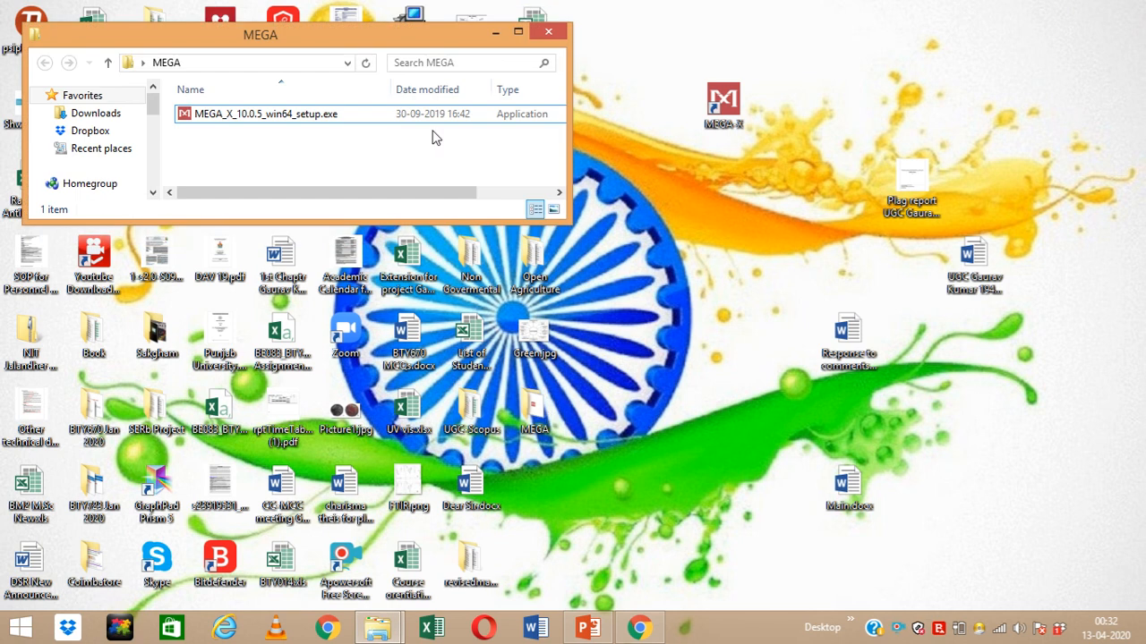
pyautogui.hotkey('ctrl', 'v')
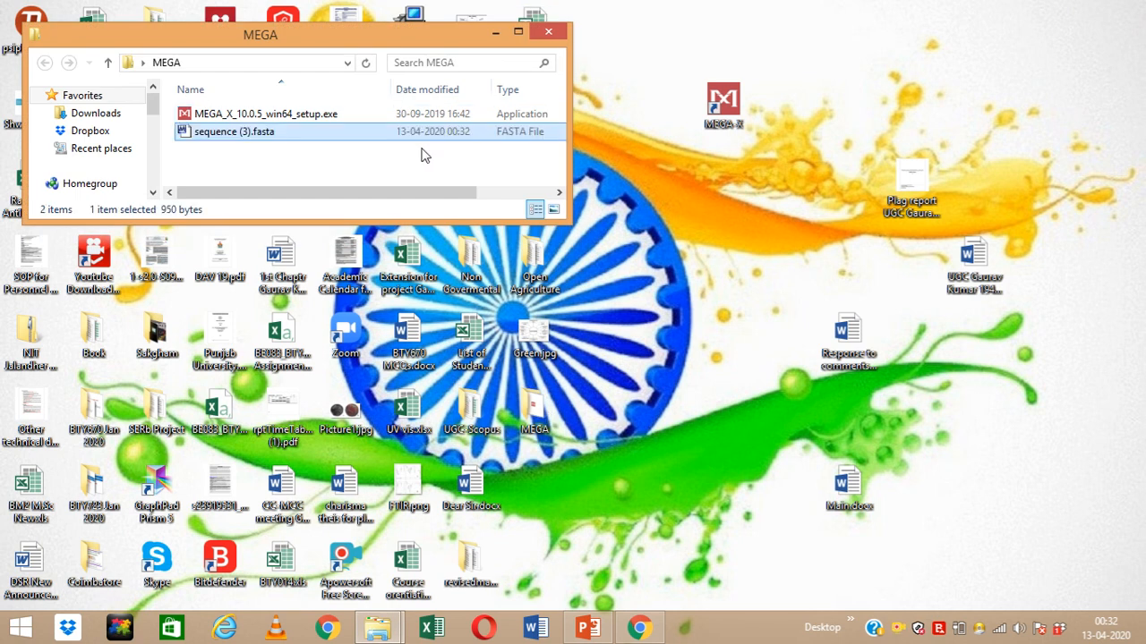
# Rename the moved sequence file as CJ14.fasta
pyautogui.rightClick(265, 140)
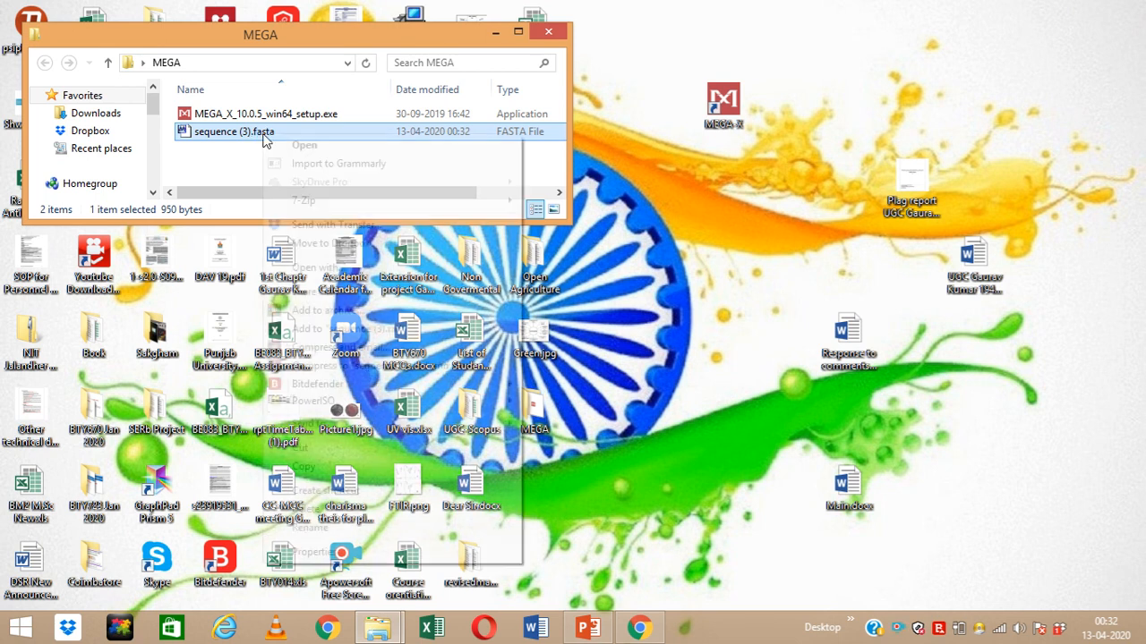
pyautogui.click(404, 528)
pyautogui.write('CJ14.fasta')
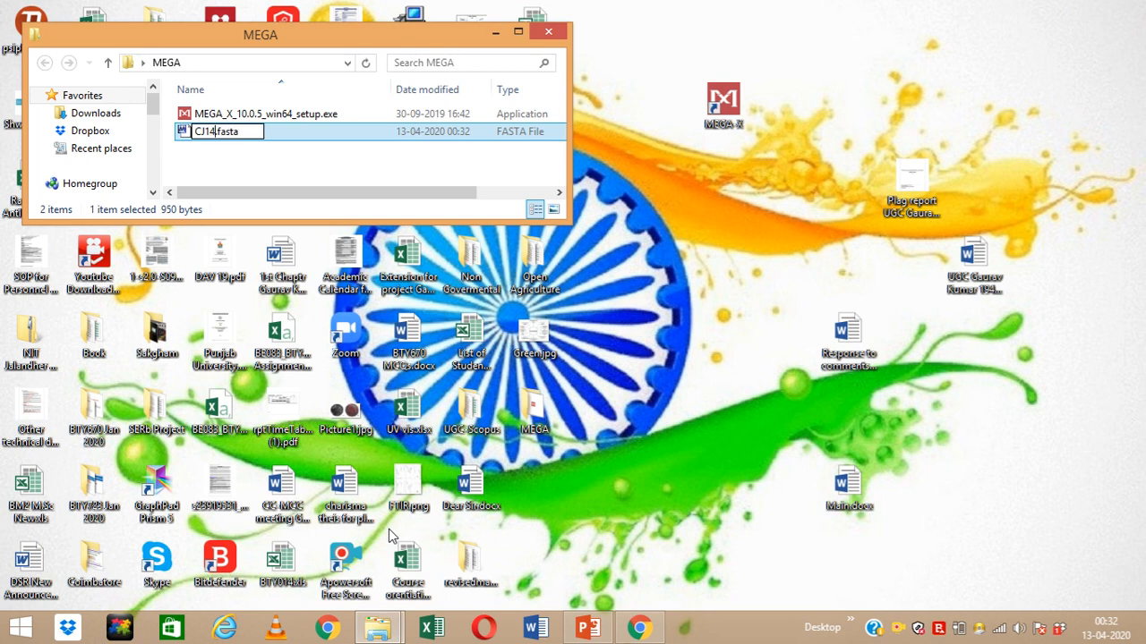
pyautogui.click(724, 333)
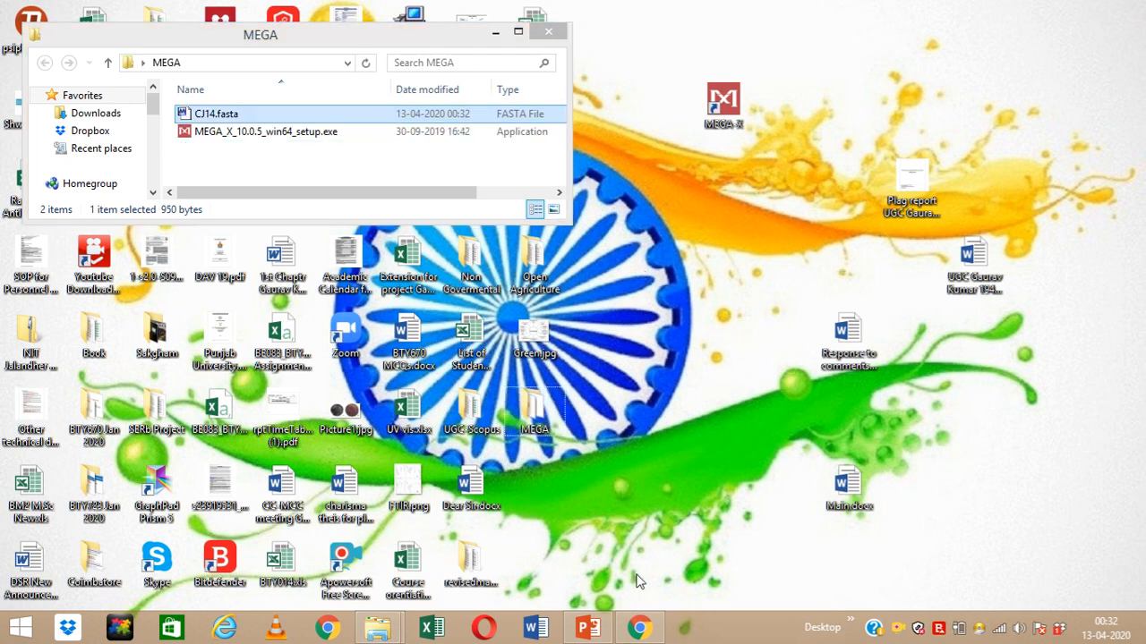
# Switch back to Chrome and open Run BLAST for the CJ14 sequence in a new tab
pyautogui.click(637, 630)
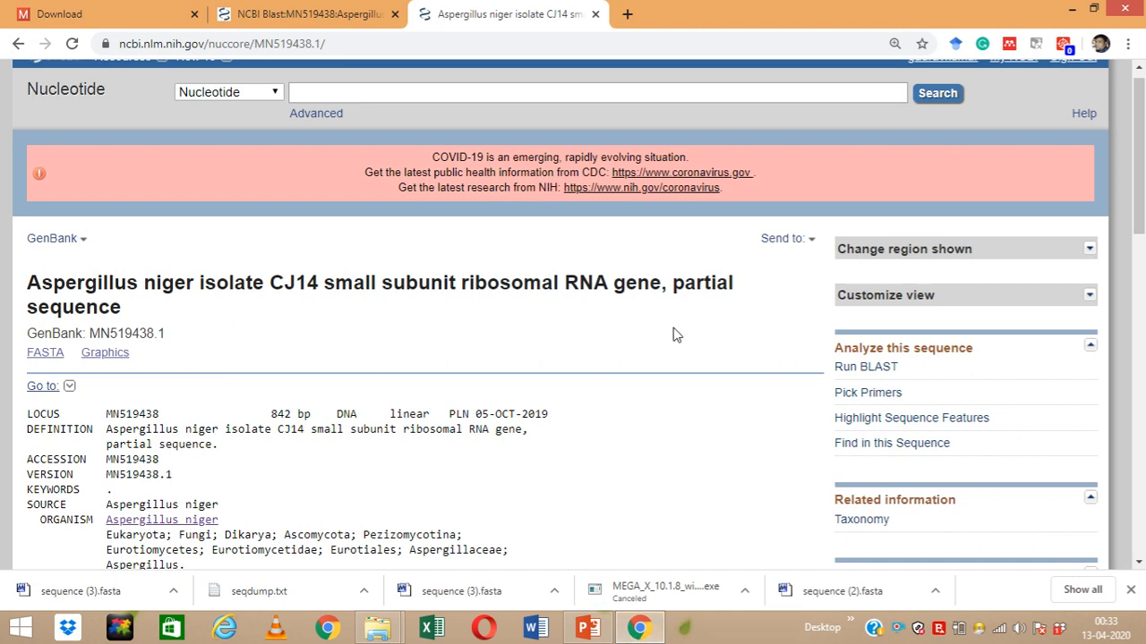
pyautogui.scroll(-1, 675, 335)
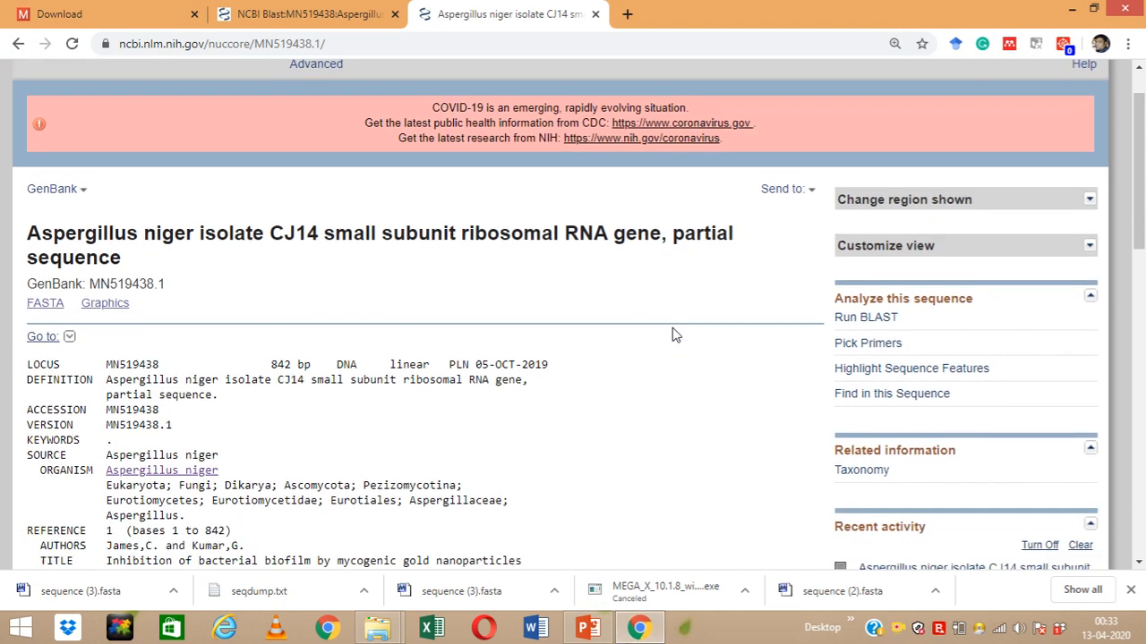
pyautogui.scroll(-1, 676, 334)
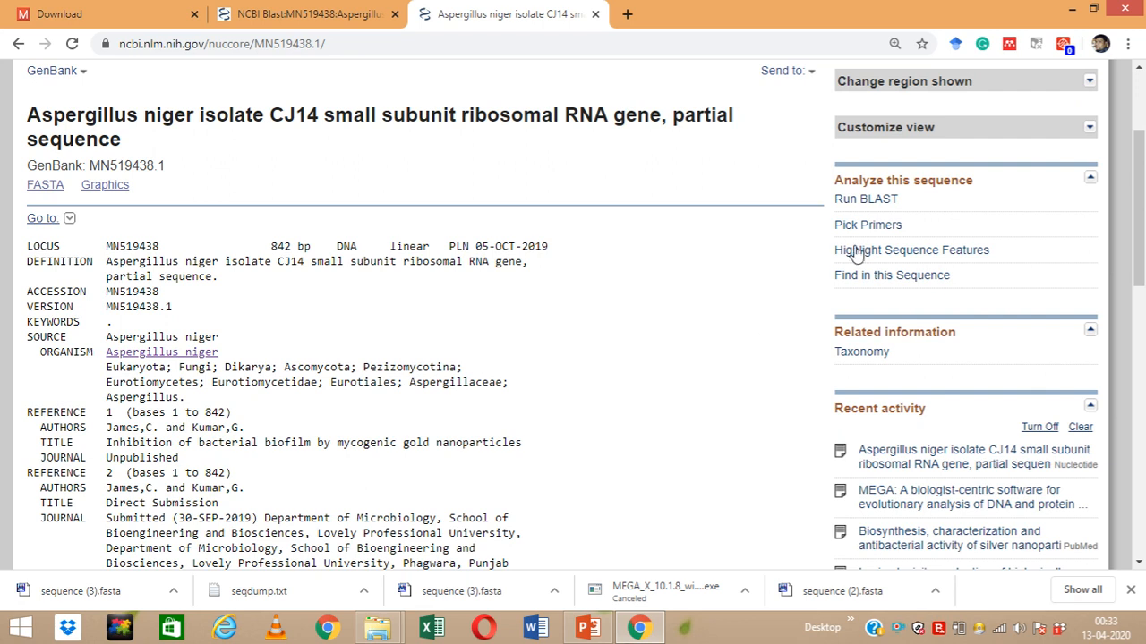
pyautogui.rightClick(883, 204)
pyautogui.click(906, 213)
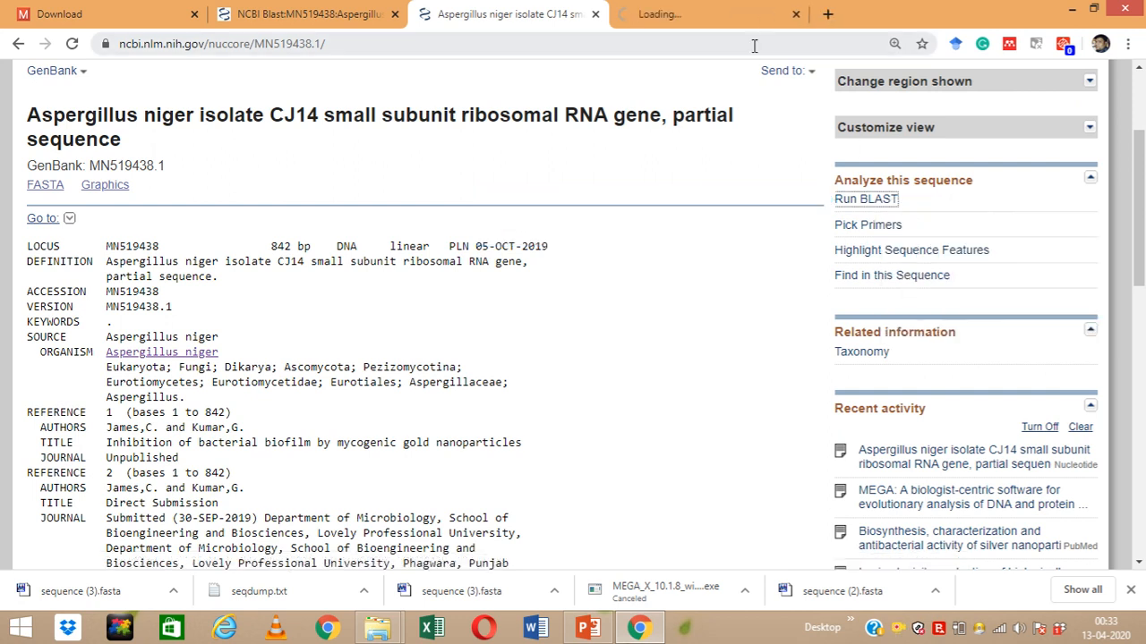
pyautogui.click(695, 9)
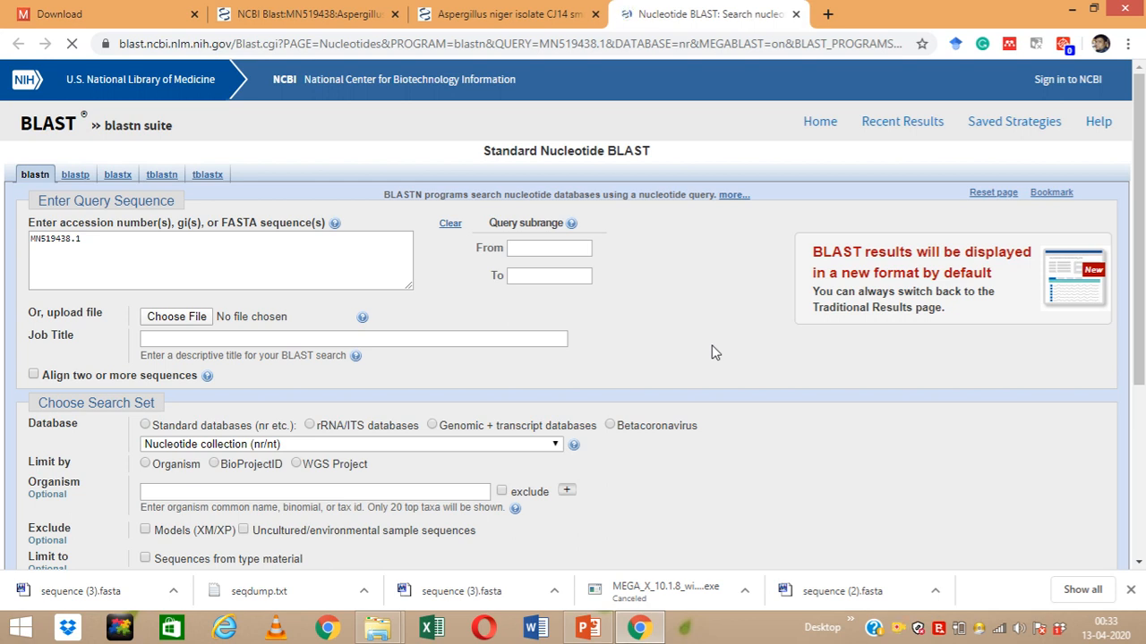
# Check the query accession MN519438.1 and run the nucleotide BLAST search with megablast against the Nucleotide collection (nr/nt)
pyautogui.scroll(-1, 402, 279)
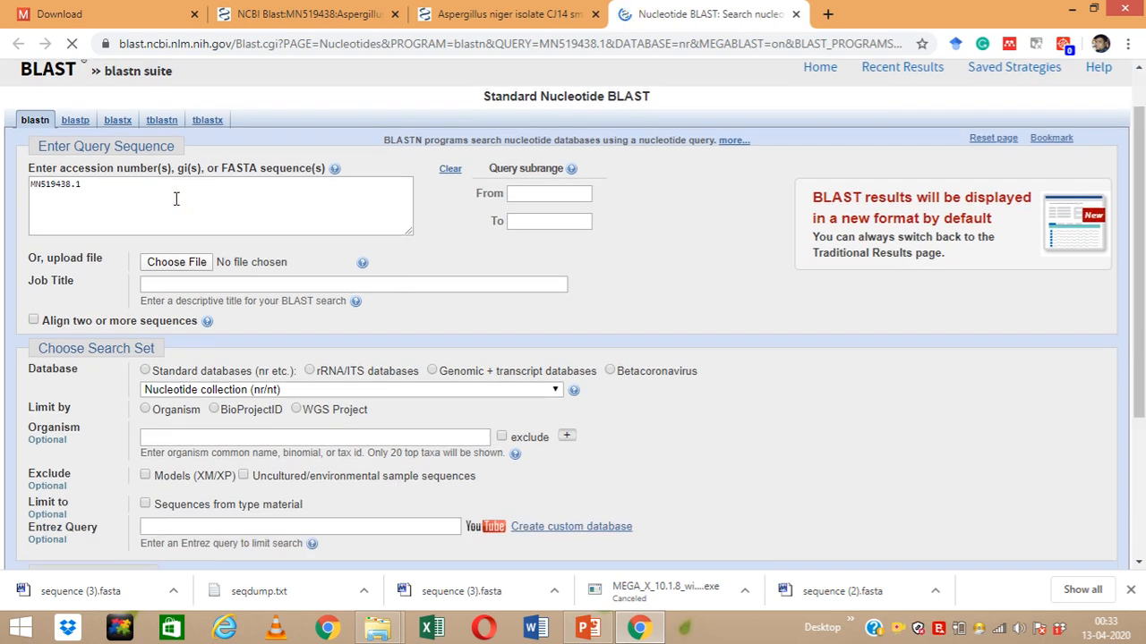
pyautogui.tripleClick(172, 197)
pyautogui.click(172, 196)
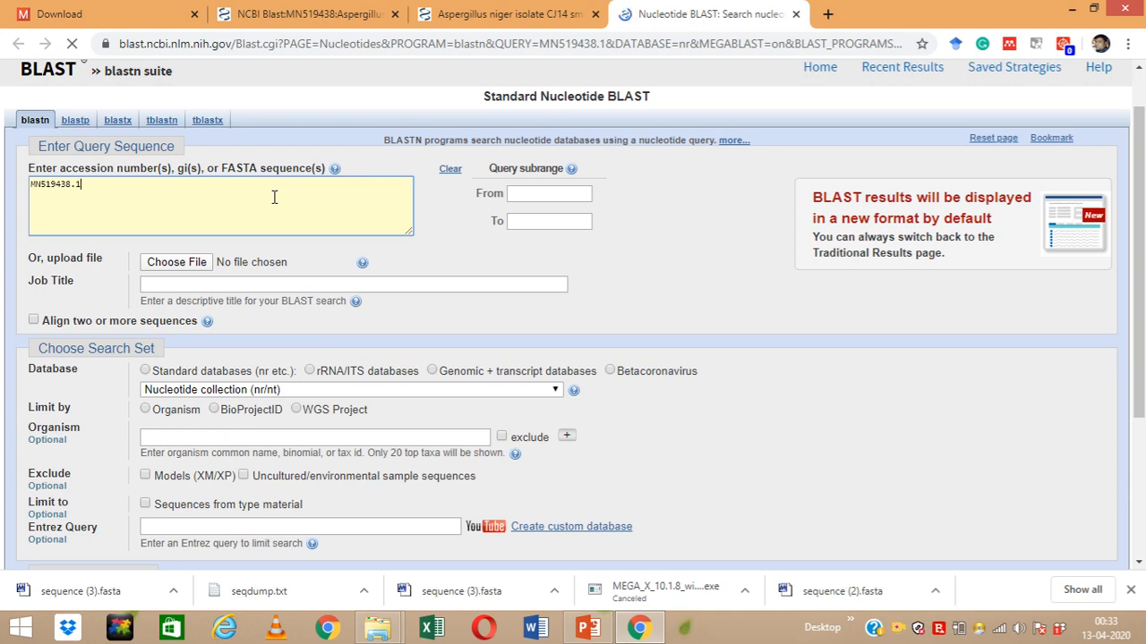
pyautogui.click(628, 298)
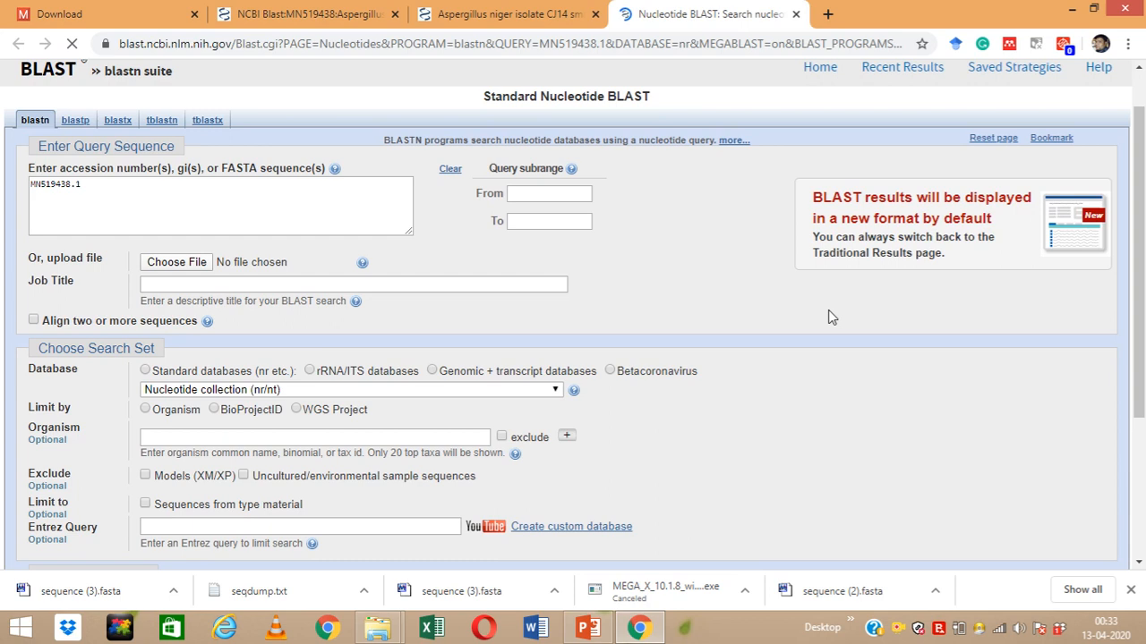
pyautogui.moveTo(1142, 333); pyautogui.dragTo(1141, 469)
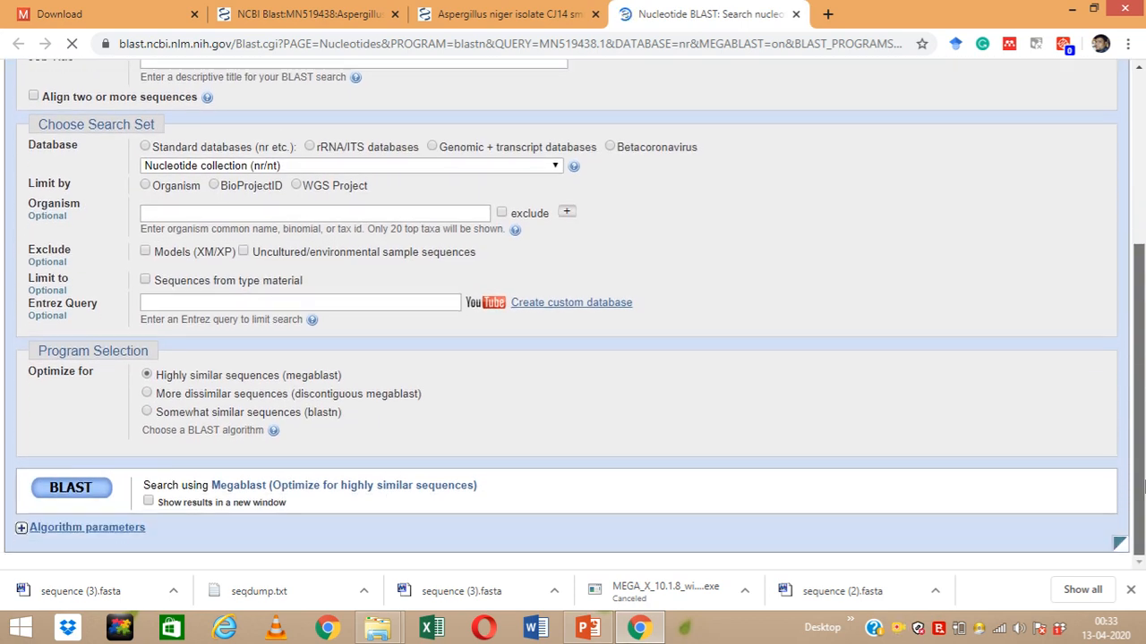
pyautogui.click(72, 493)
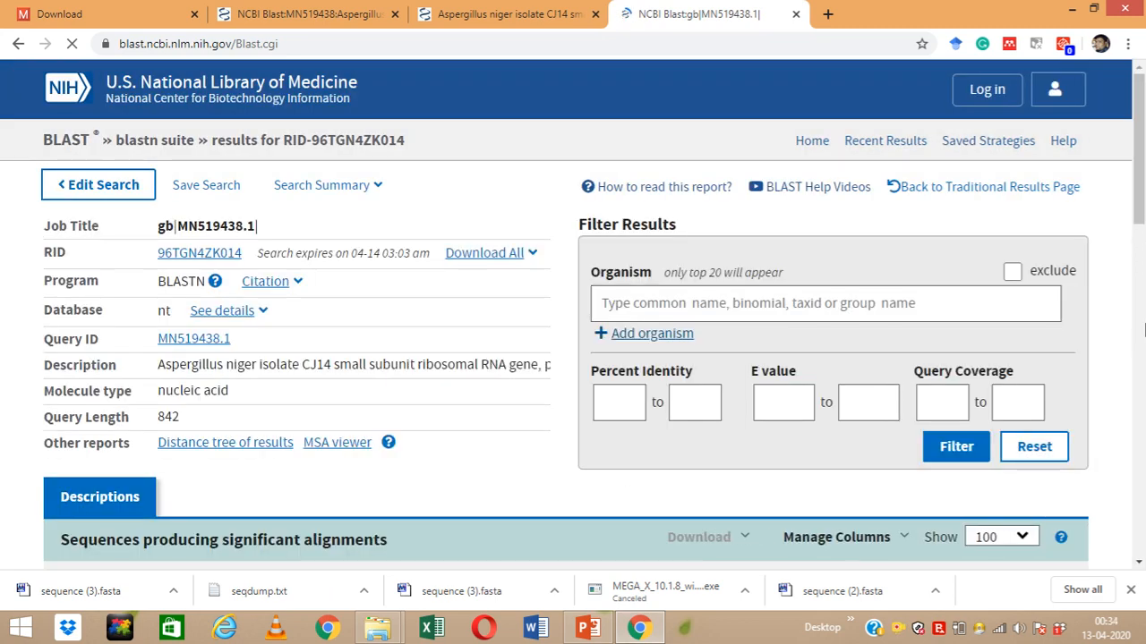
# Deselect all BLAST hits, then select the nine below isolate CJ14, from strain 160222-32 (MN826319.1) through strain CBS 554.65 (MH748223.1)
pyautogui.moveTo(1142, 146); pyautogui.dragTo(1144, 232)
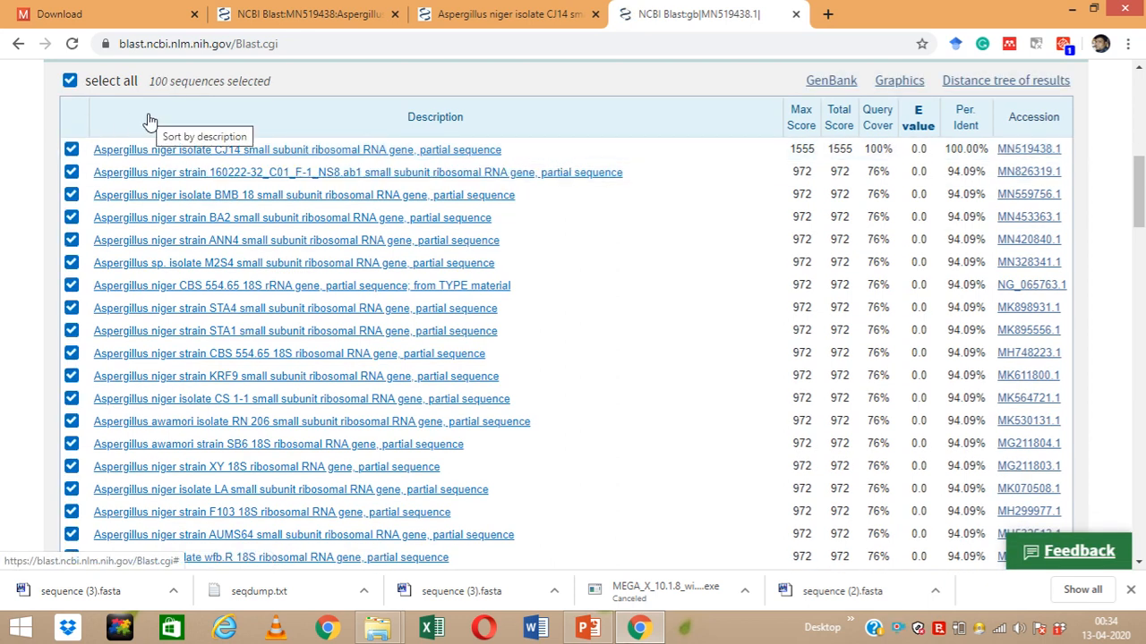
pyautogui.click(69, 82)
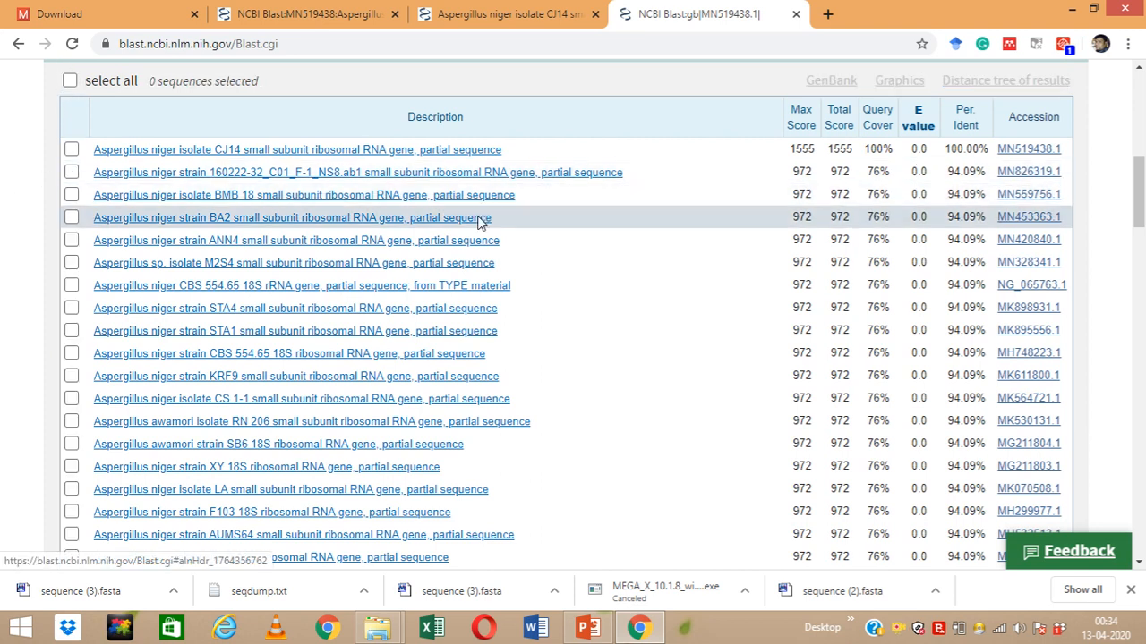
pyautogui.click(72, 171)
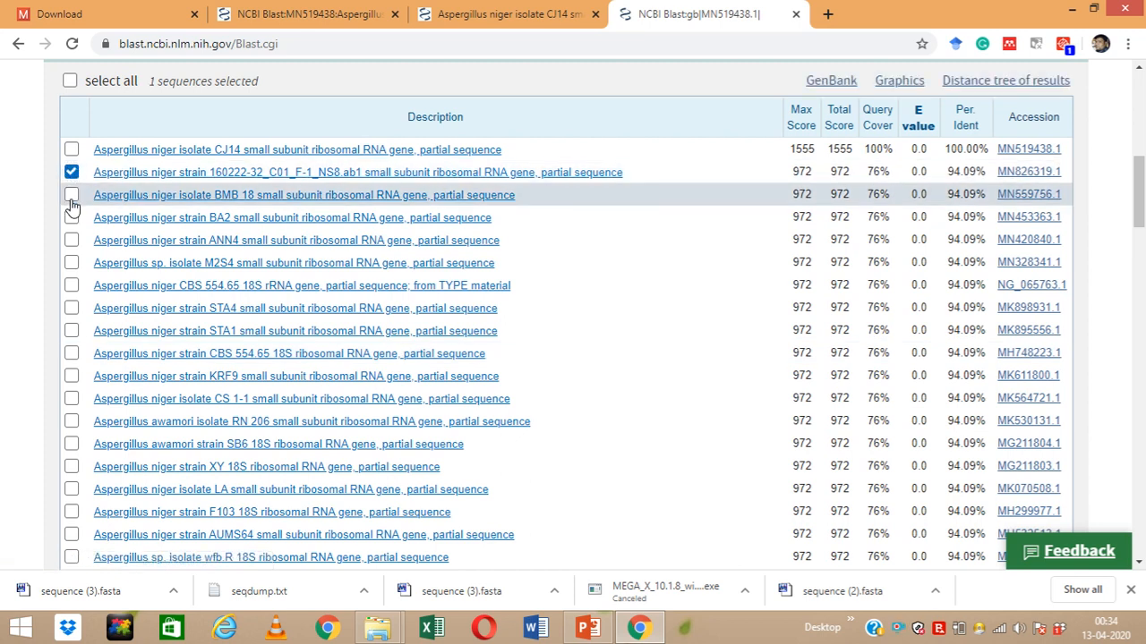
pyautogui.click(72, 195)
pyautogui.click(71, 217)
pyautogui.click(72, 239)
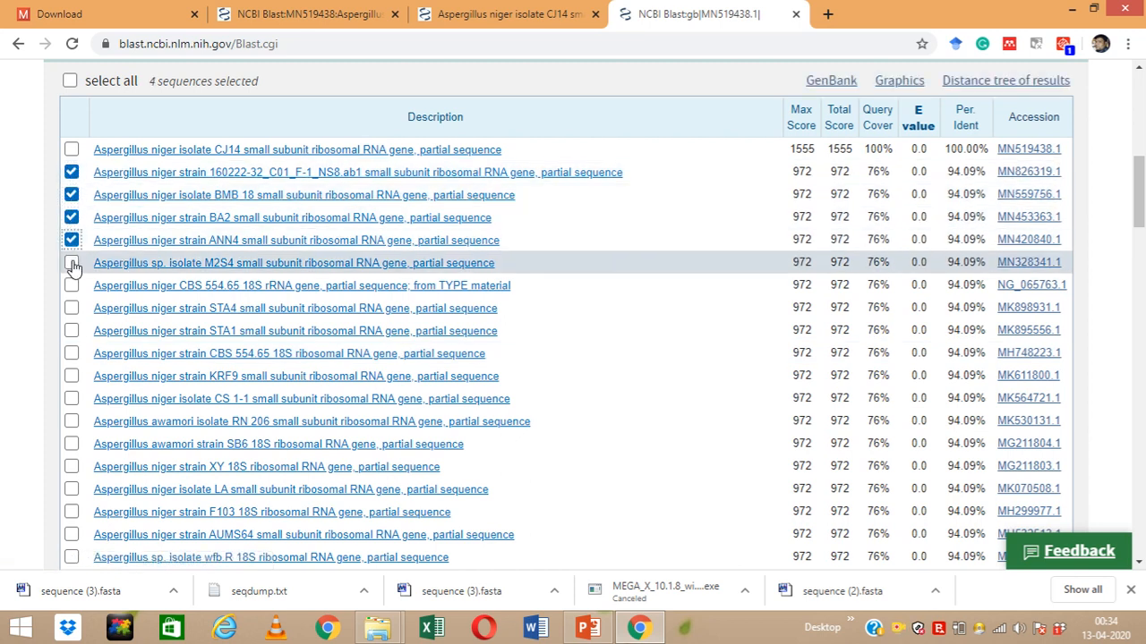
pyautogui.click(72, 262)
pyautogui.click(72, 285)
pyautogui.click(72, 308)
pyautogui.click(71, 331)
pyautogui.click(72, 352)
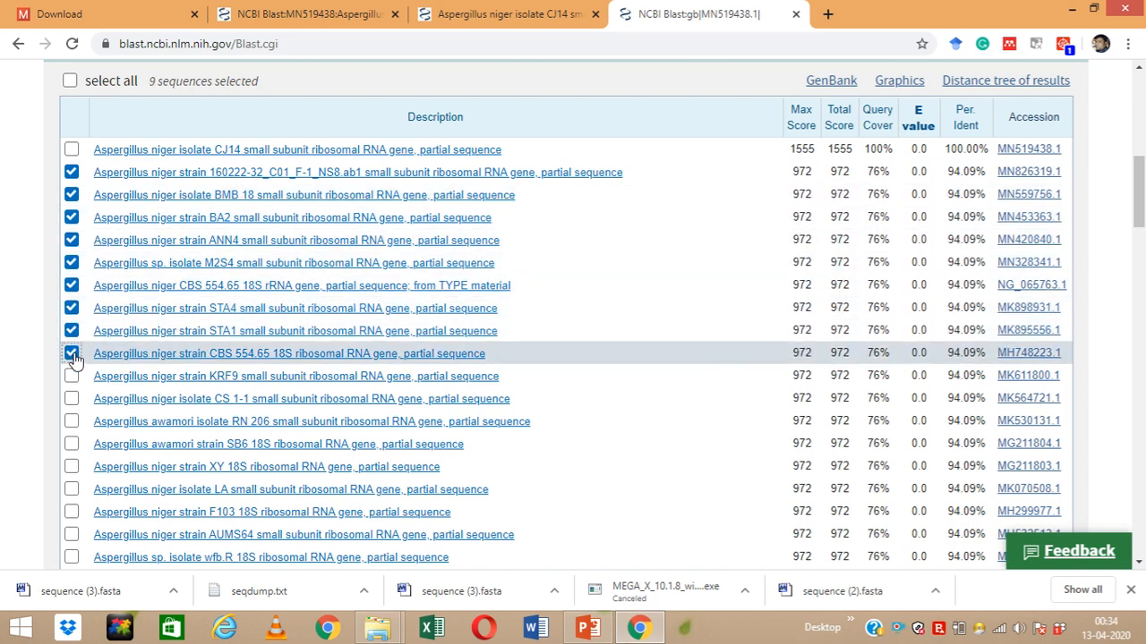
# Add strain KRF9 (MK611800.1) to the selected BLAST hits and download the selection as FASTA (complete sequence)
pyautogui.click(72, 377)
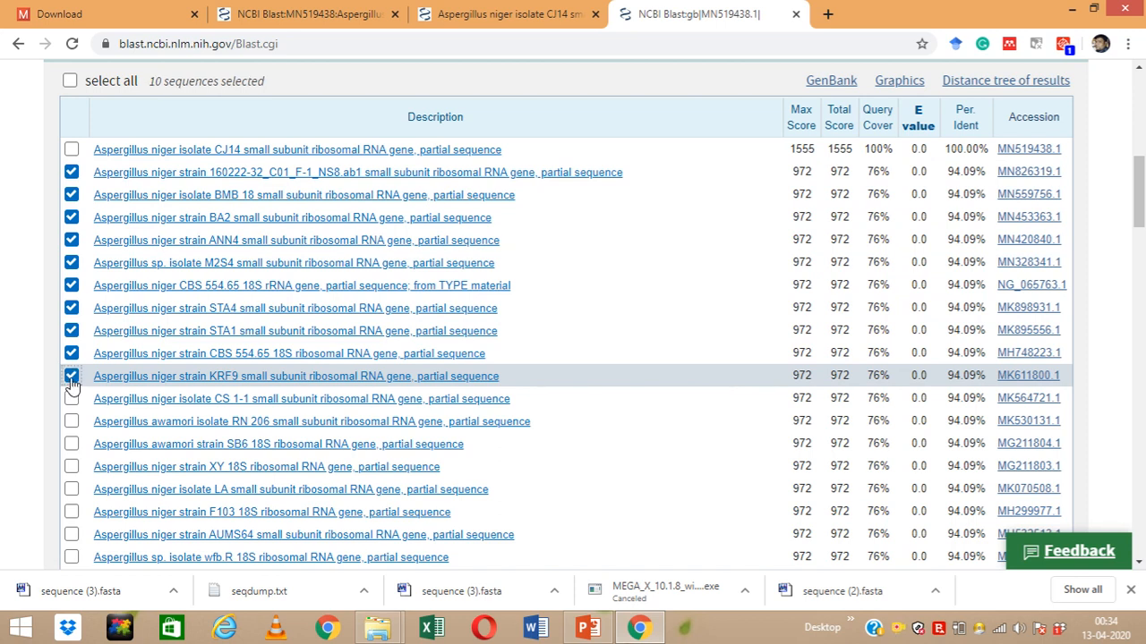
pyautogui.moveTo(1142, 188); pyautogui.dragTo(1142, 179)
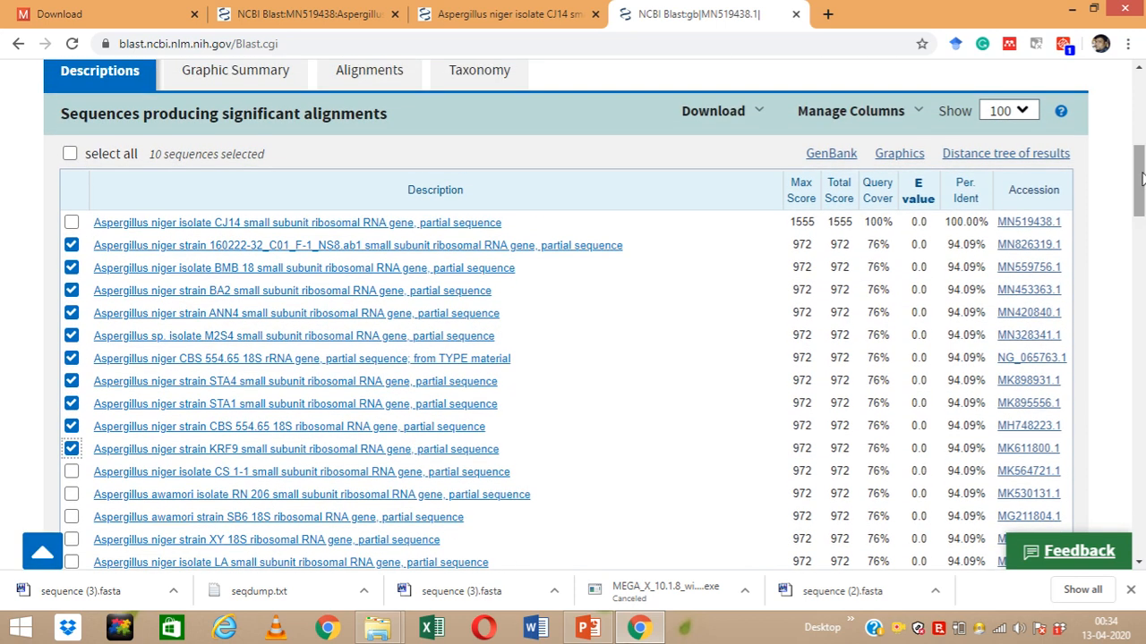
pyautogui.click(758, 114)
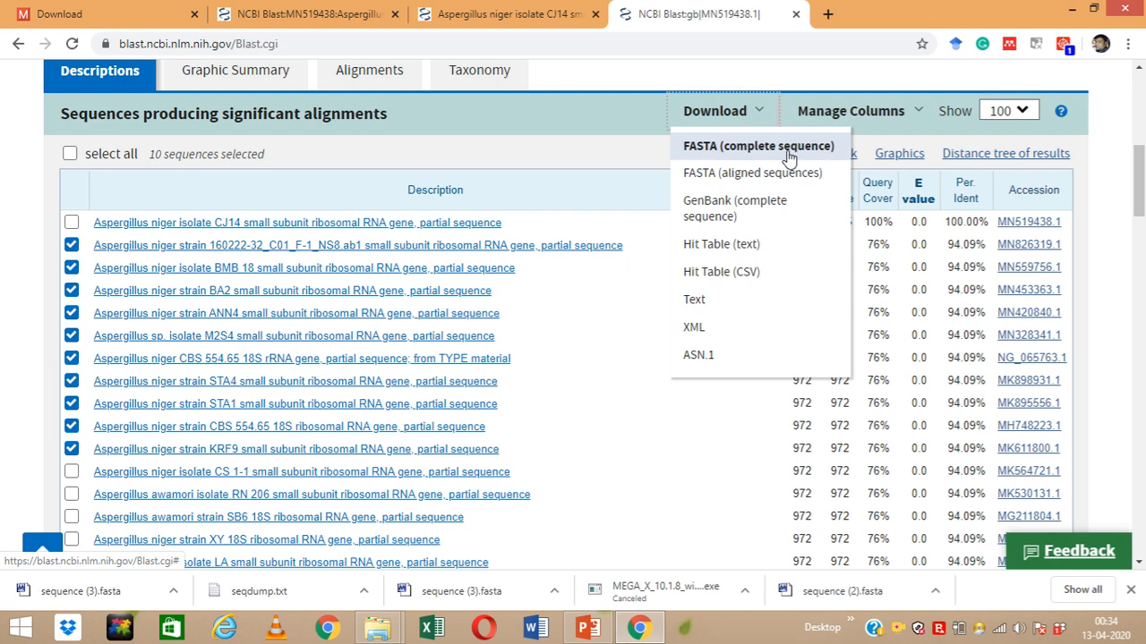
pyautogui.click(739, 147)
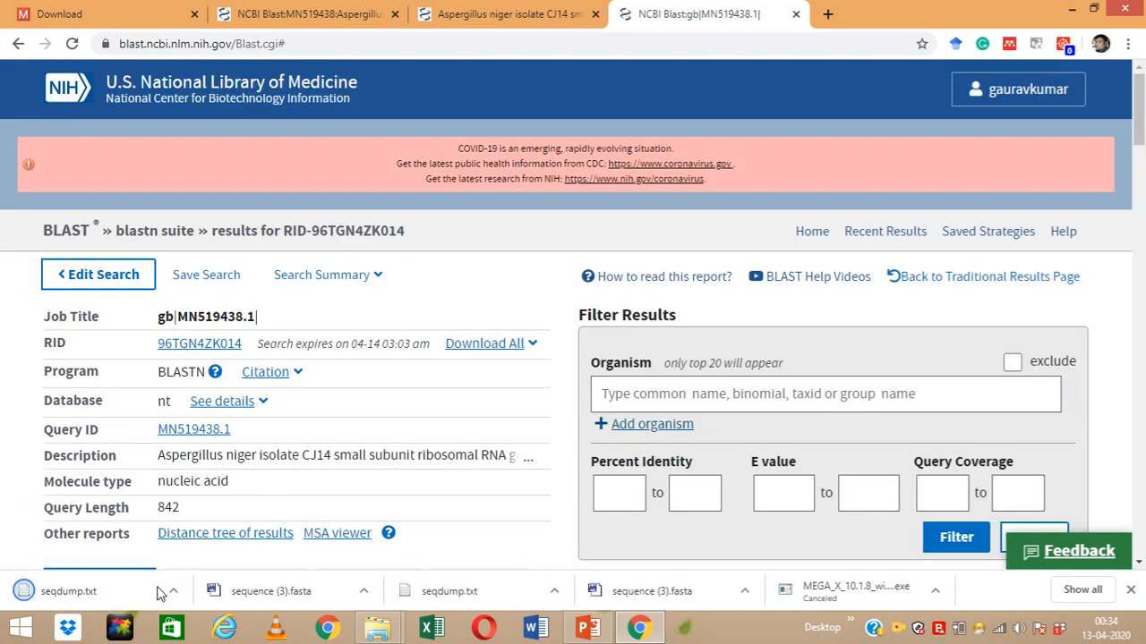
# Show the newly downloaded seqdump.txt in its folder and move it into the MEGA folder
pyautogui.click(167, 591)
pyautogui.click(251, 531)
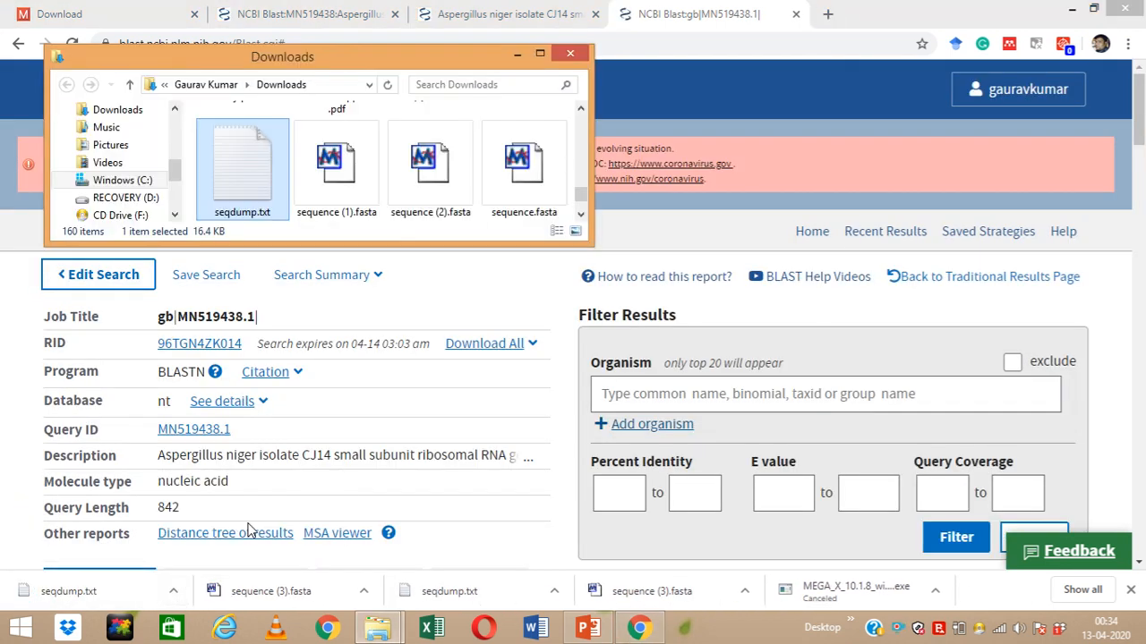
pyautogui.click(376, 628)
pyautogui.click(354, 564)
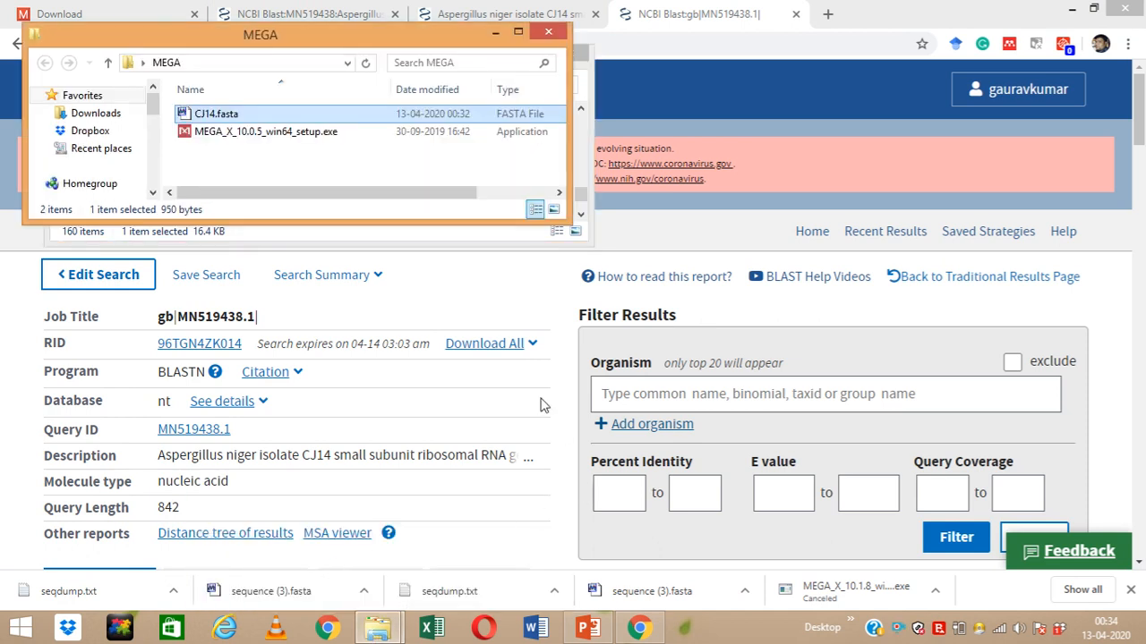
pyautogui.click(517, 32)
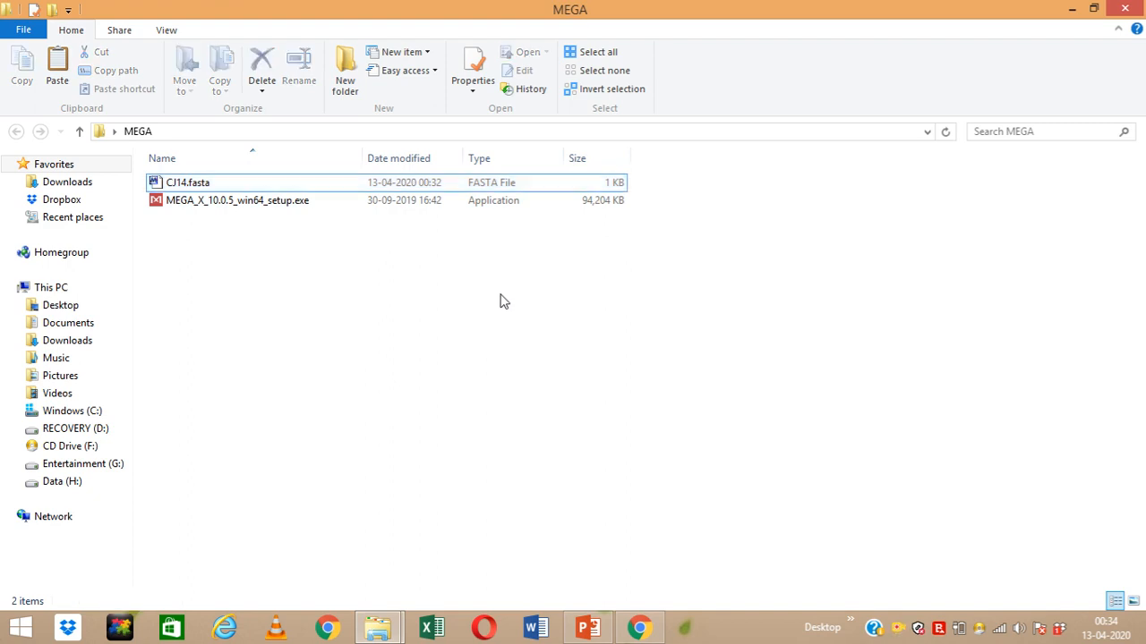
pyautogui.hotkey('ctrl', 'v')
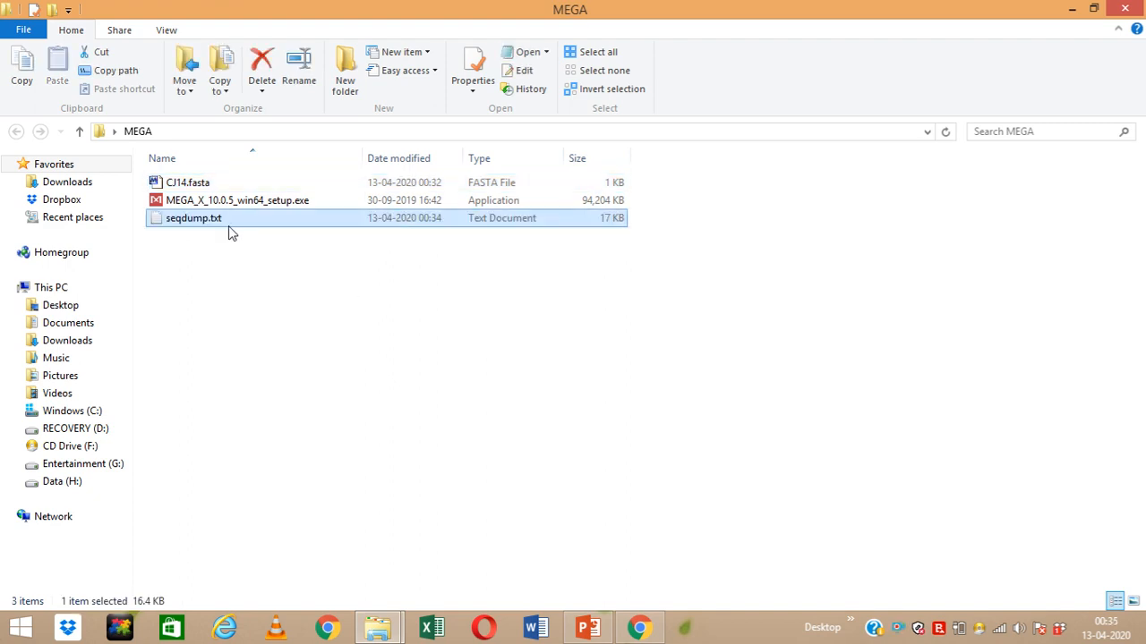
# Rename seqdump.txt in the MEGA folder as 10 sequences.txt
pyautogui.rightClick(223, 228)
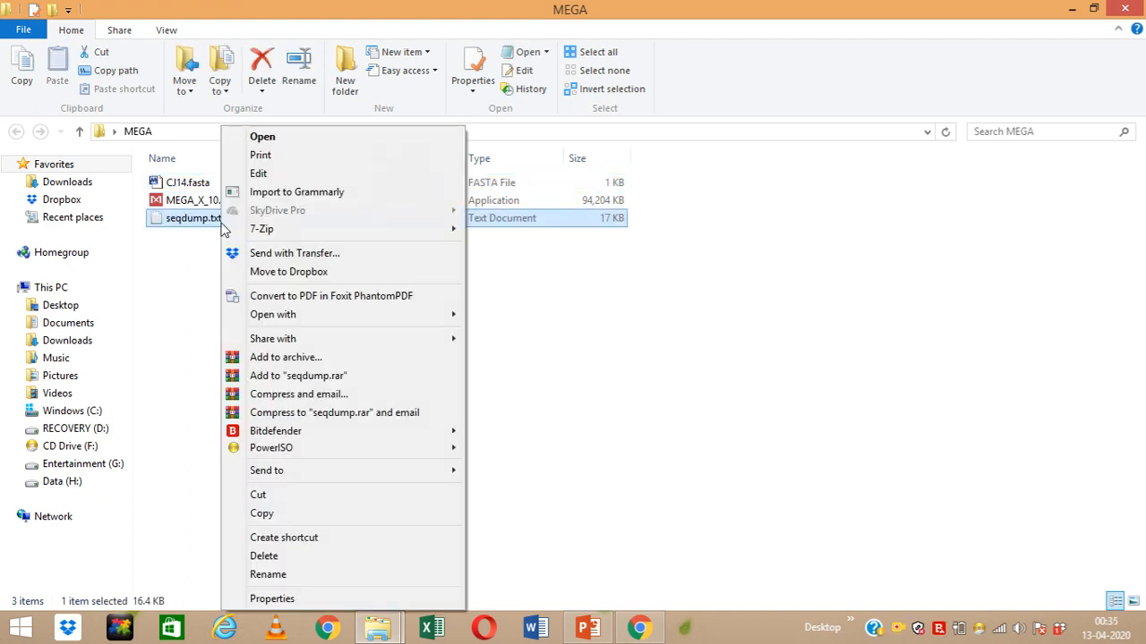
pyautogui.click(311, 575)
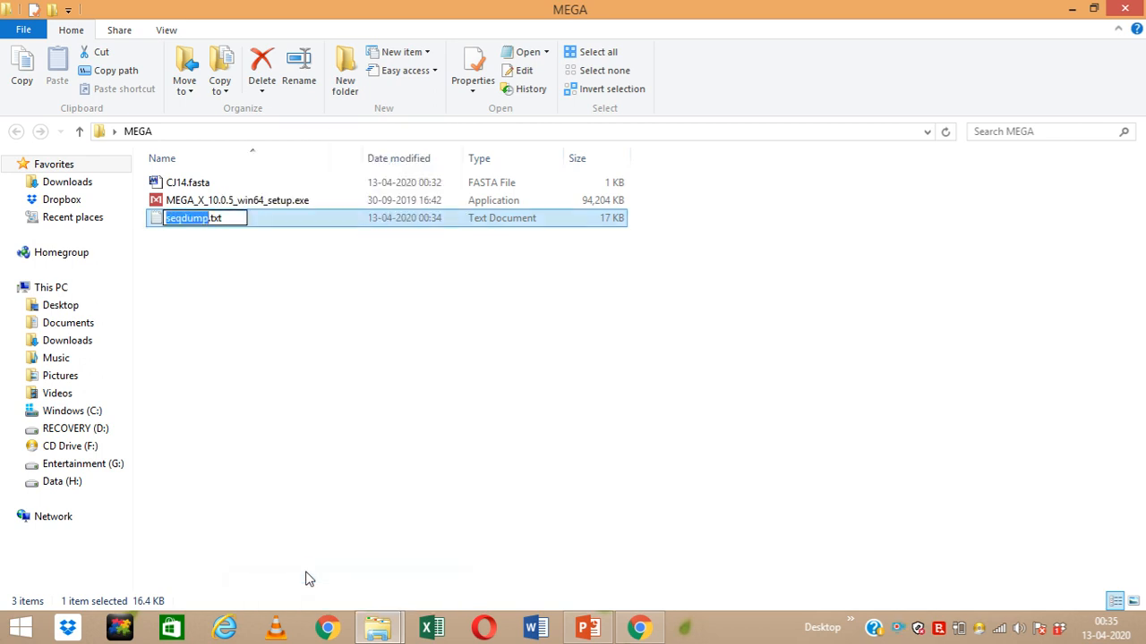
pyautogui.write('10')
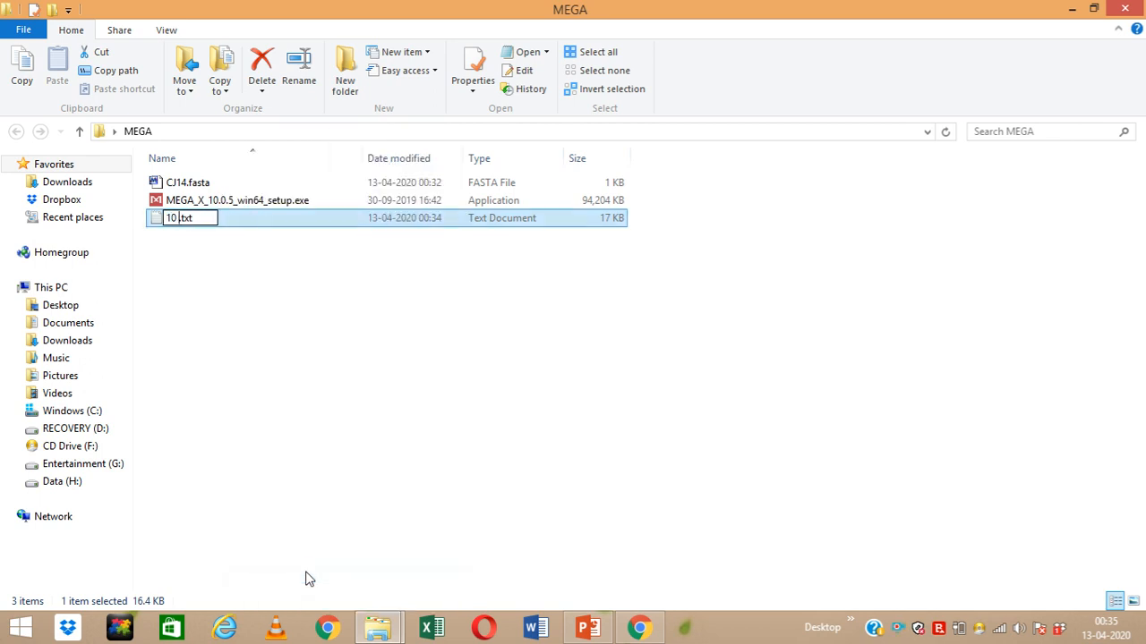
pyautogui.write(' sequ')
pyautogui.write('ences')
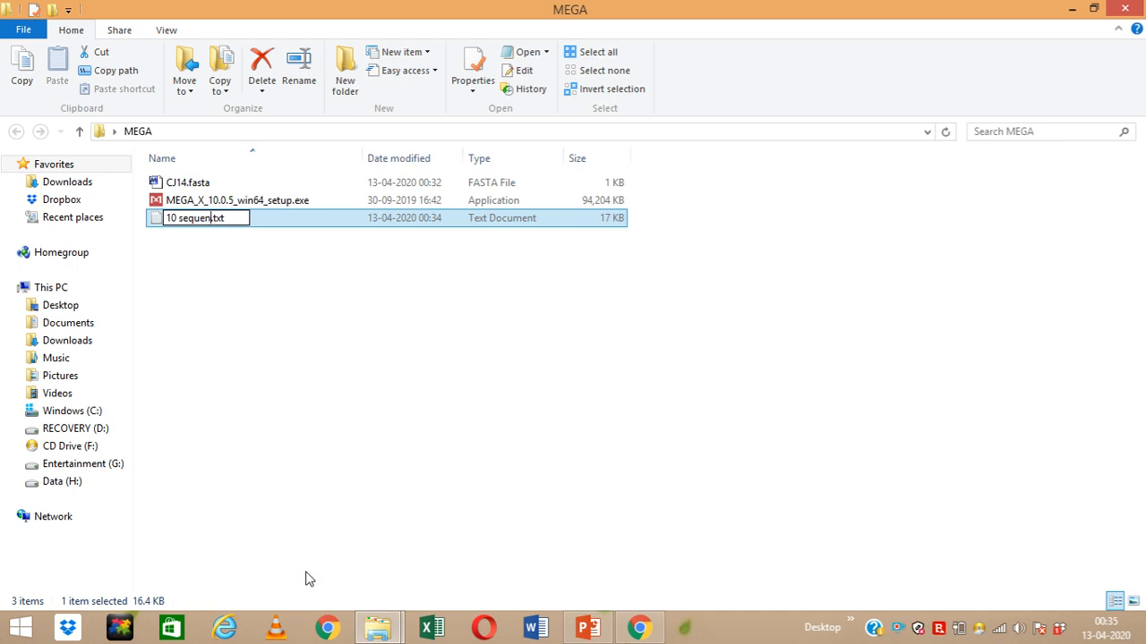
pyautogui.click(423, 390)
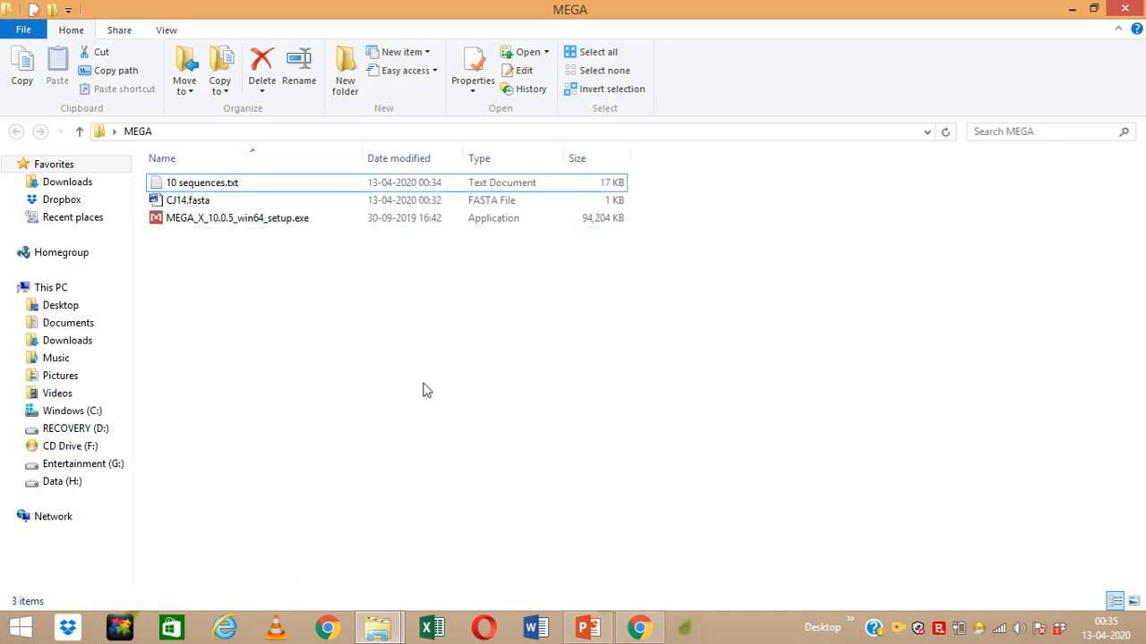
# Open CJ14.fasta from the MEGA folder in the MEGA program
pyautogui.click(639, 627)
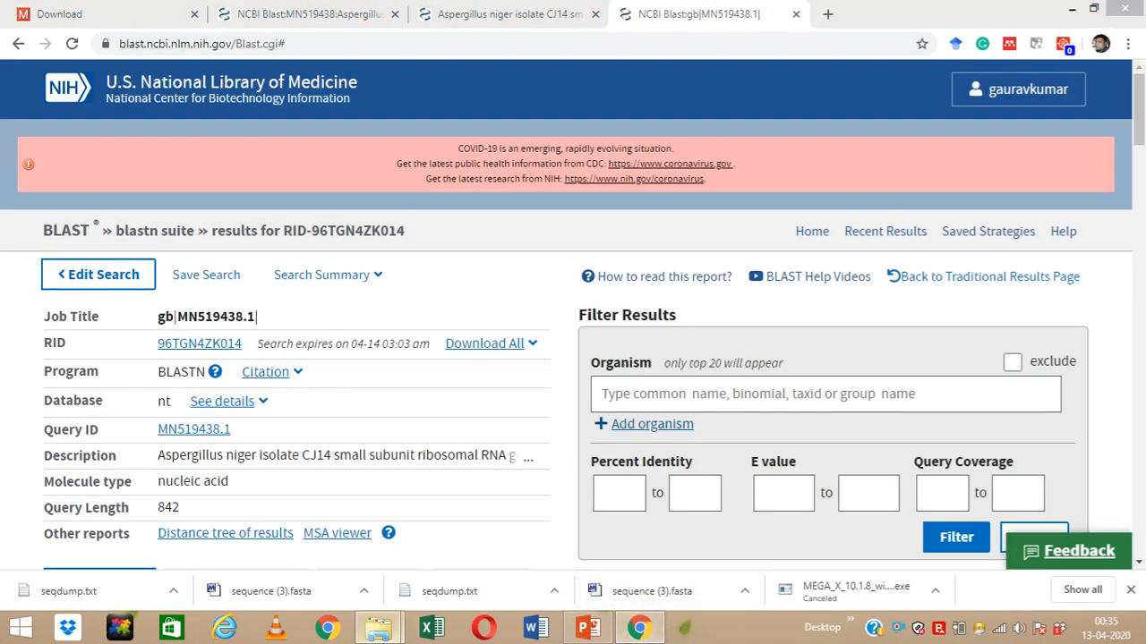
pyautogui.moveTo(377, 627)
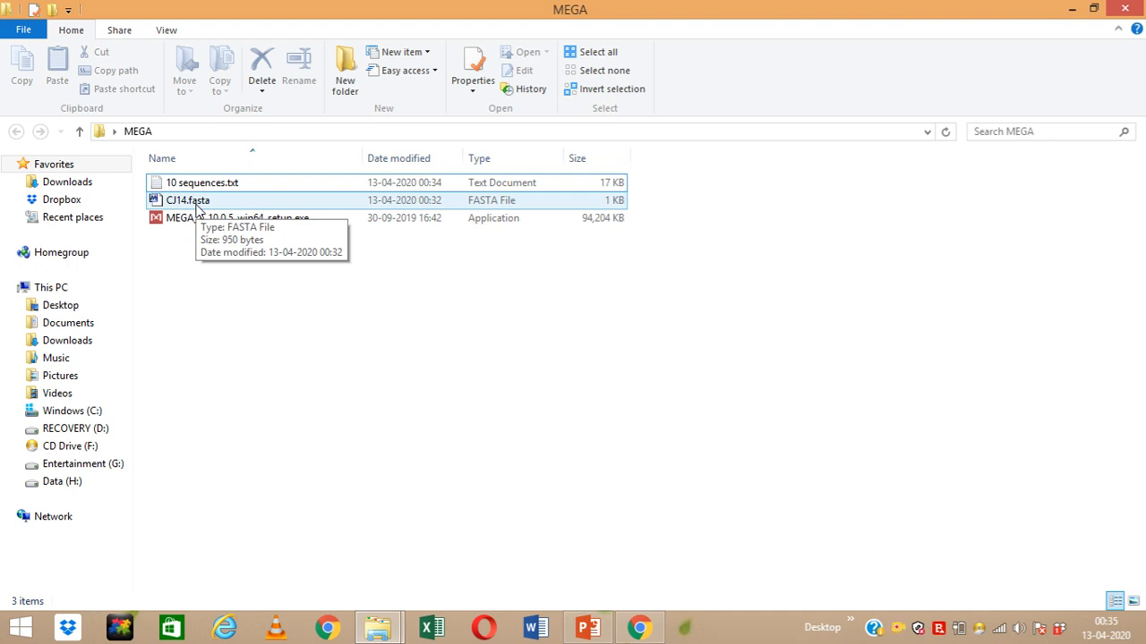
pyautogui.click(186, 208)
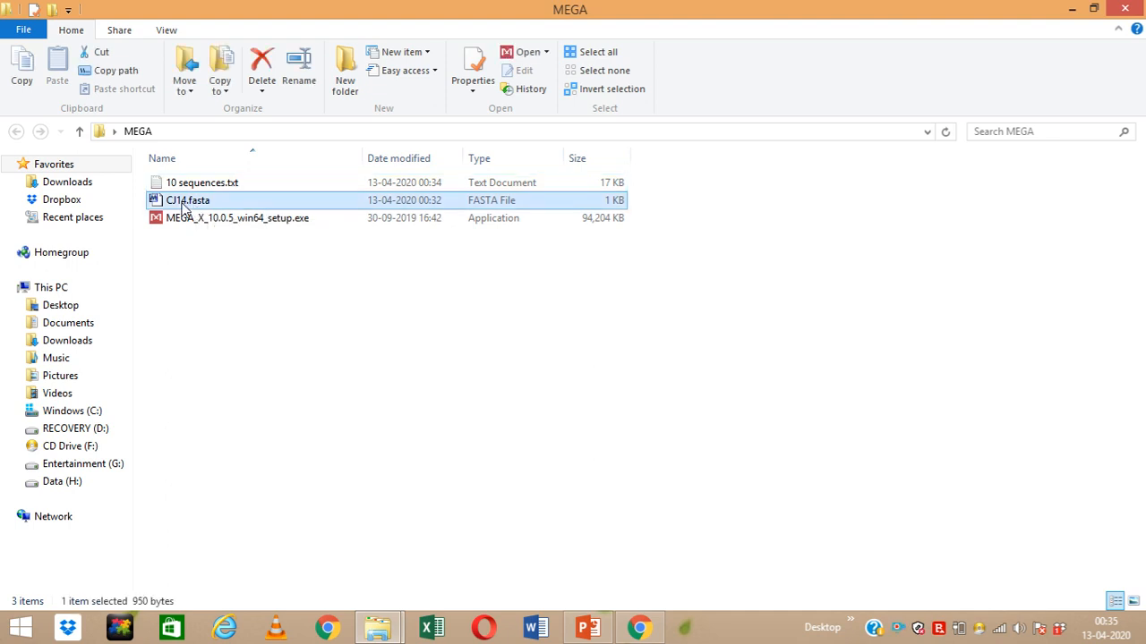
pyautogui.doubleClick(185, 207)
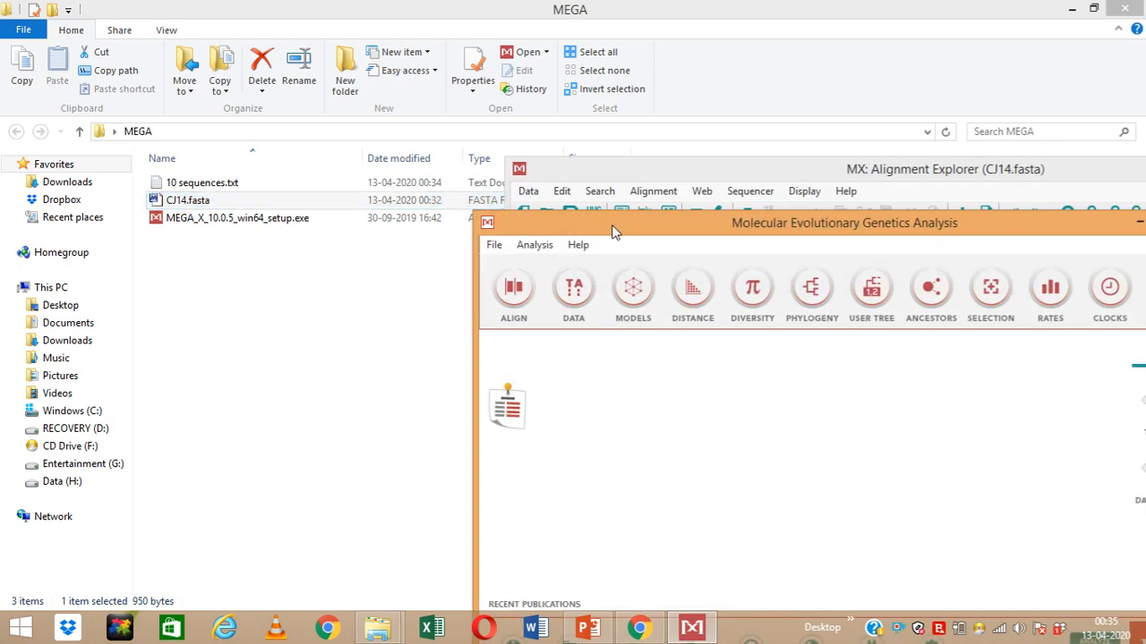
# Rearrange the MEGA windows, maximize the Alignment Explorer and slightly widen its species name column
pyautogui.moveTo(613, 231); pyautogui.dragTo(494, 231)
pyautogui.moveTo(634, 175); pyautogui.dragTo(272, 266)
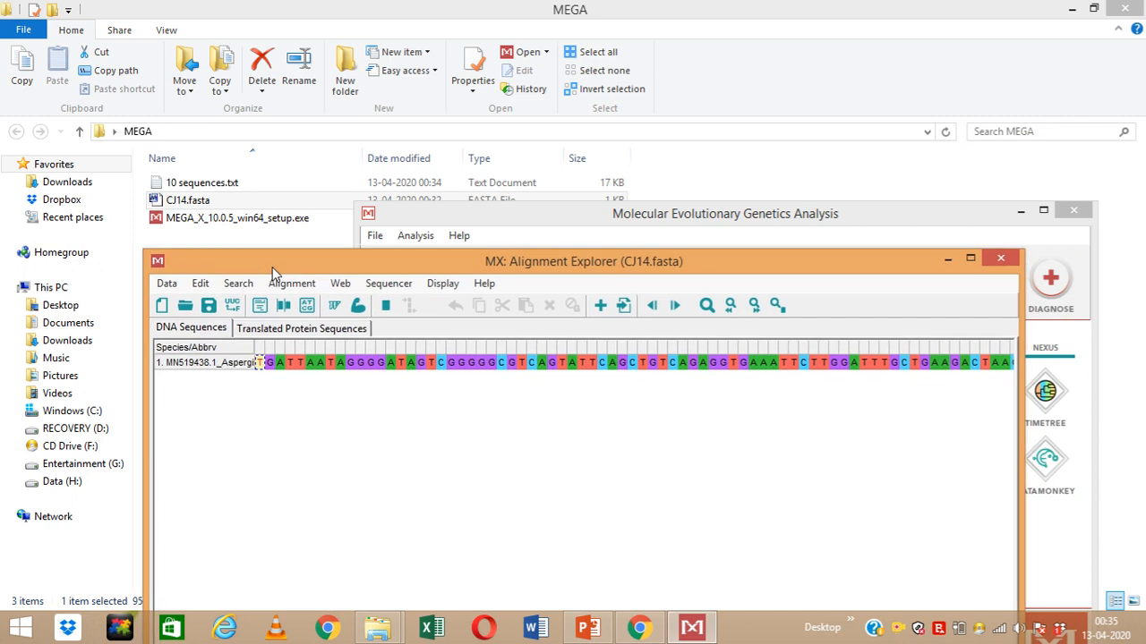
pyautogui.click(491, 231)
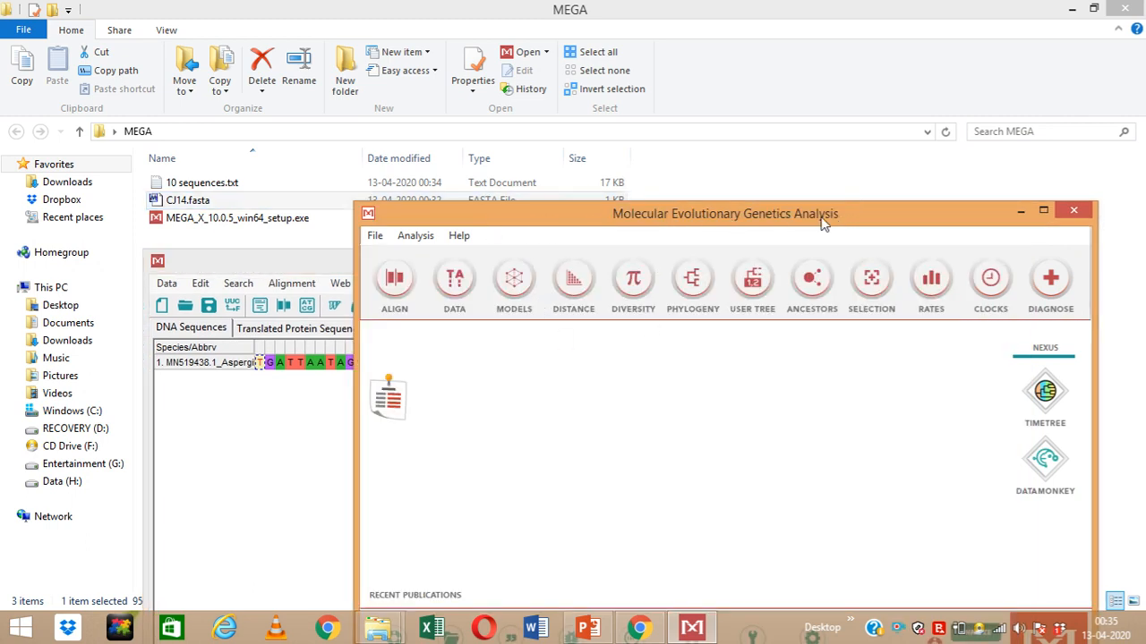
pyautogui.click(308, 265)
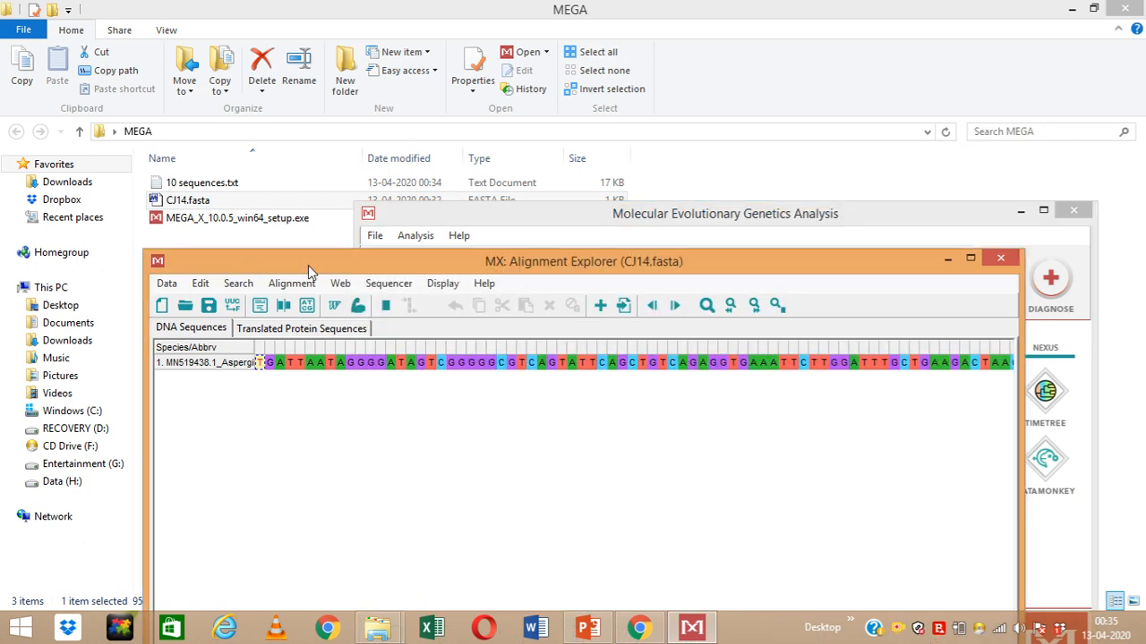
pyautogui.moveTo(468, 266); pyautogui.dragTo(444, 111)
pyautogui.doubleClick(614, 113)
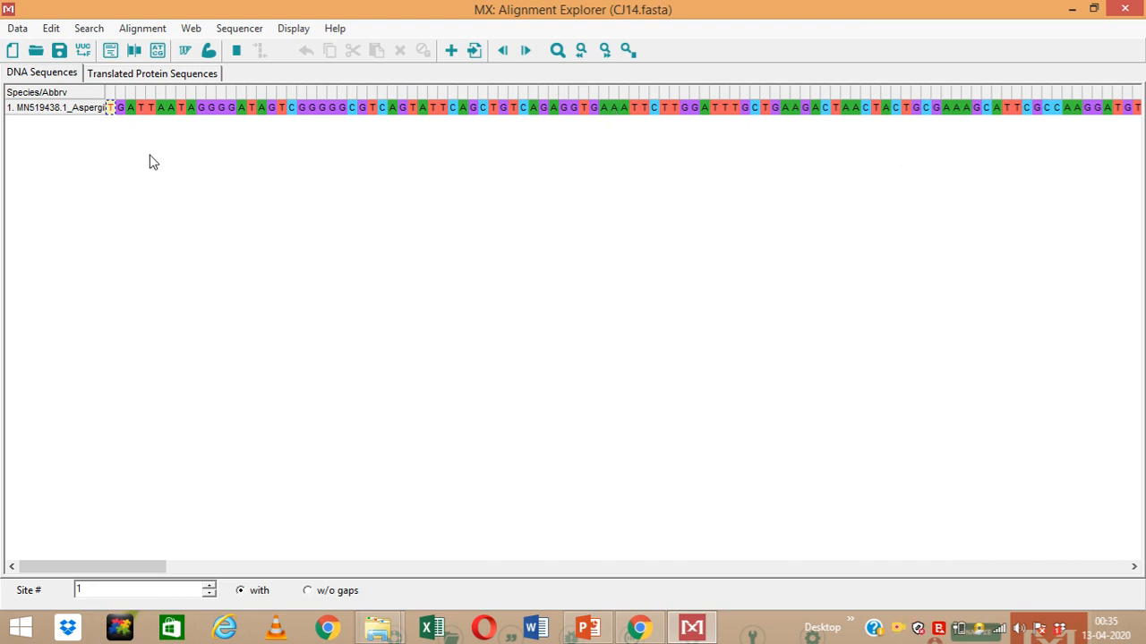
pyautogui.moveTo(101, 90); pyautogui.dragTo(134, 90)
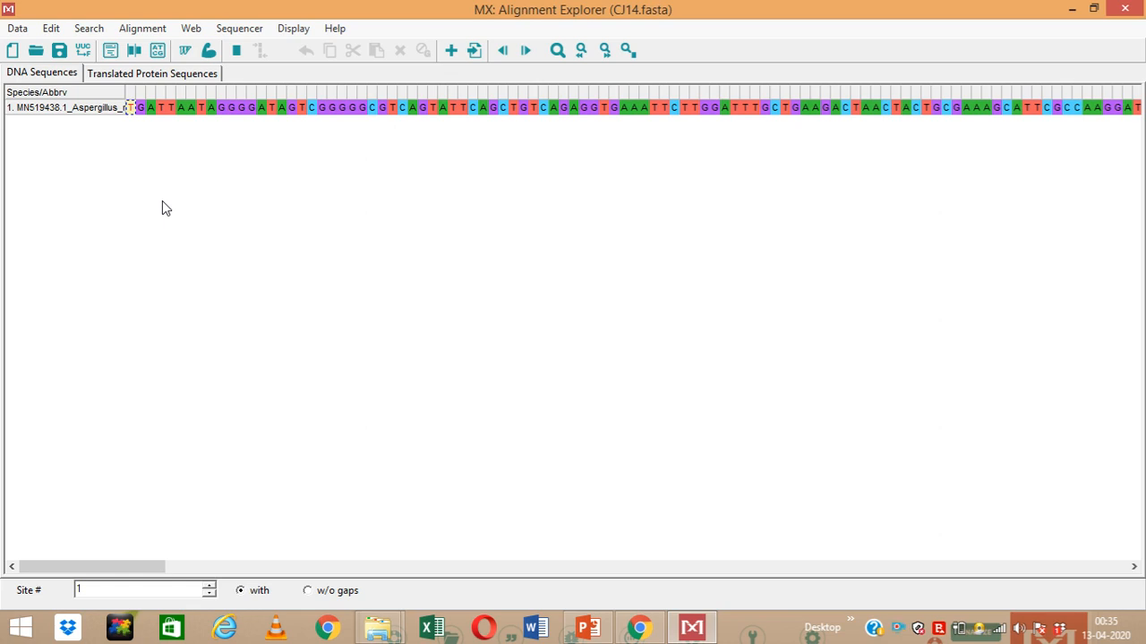
# Start inserting sequences from a file into the alignment and choose 10 sequences.txt in the MEGA folder
pyautogui.click(51, 29)
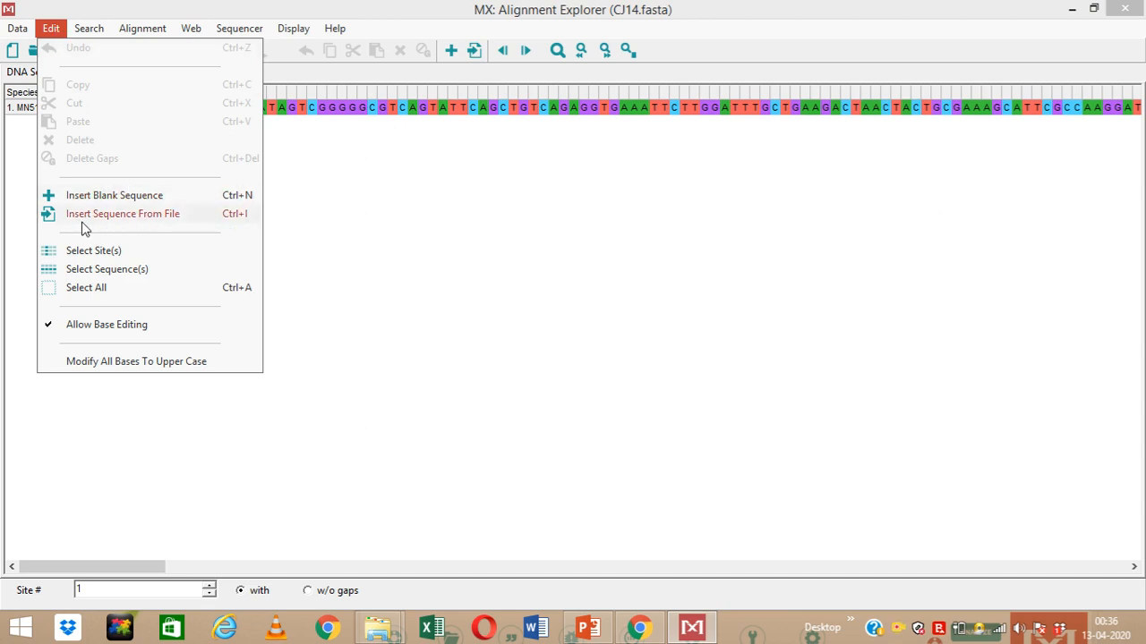
pyautogui.click(155, 220)
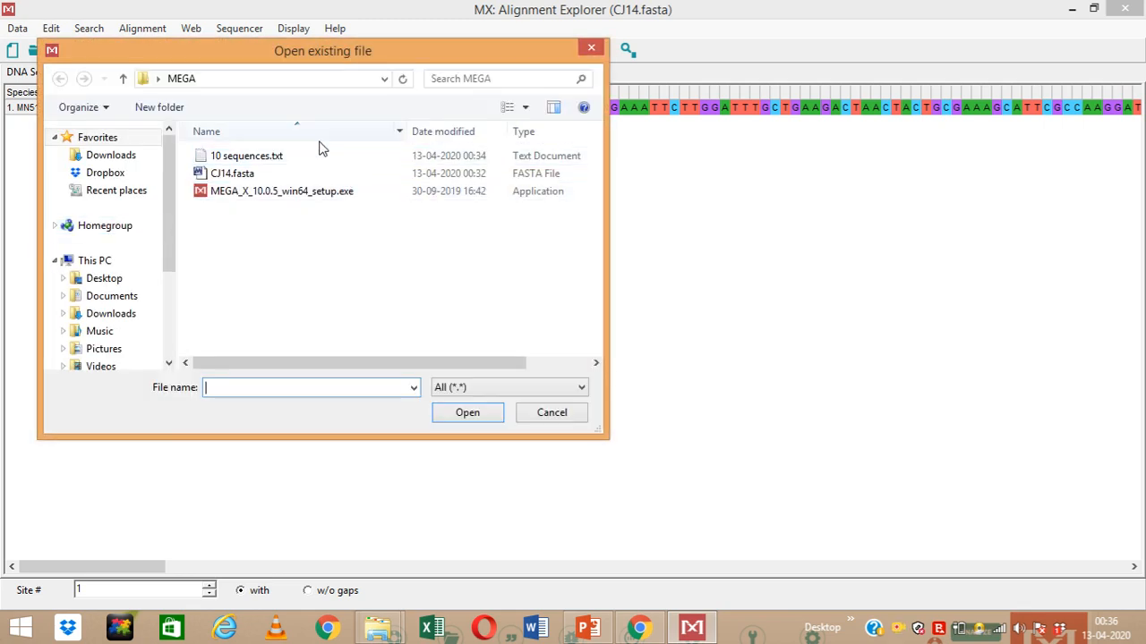
pyautogui.click(262, 162)
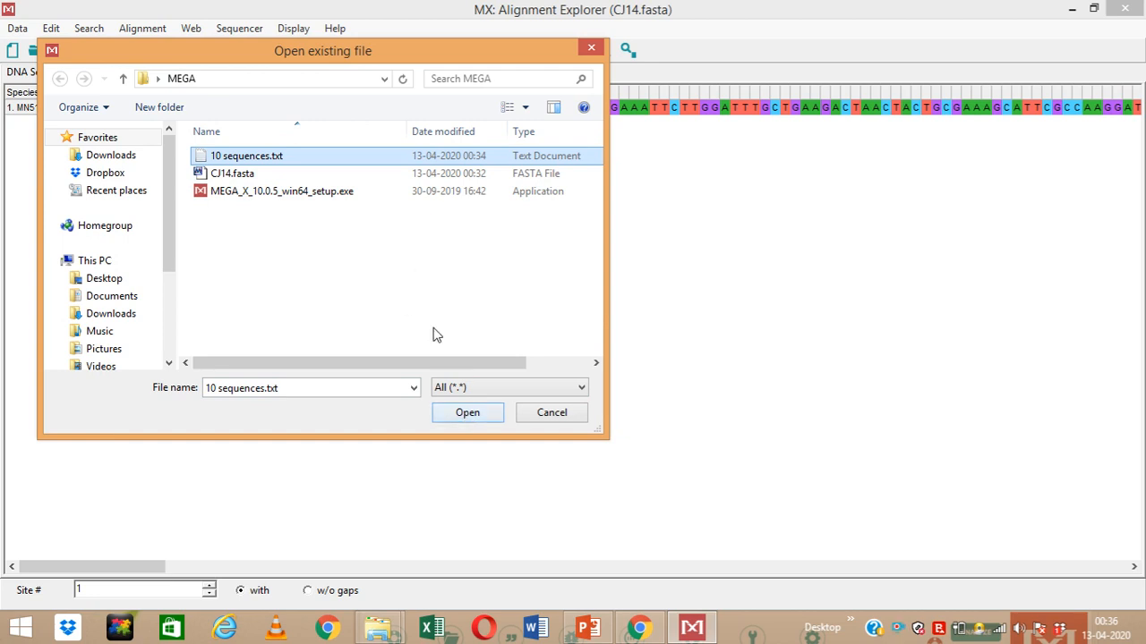
# Filter the file list to FASTA files and return the filter to All (*.*)
pyautogui.click(511, 390)
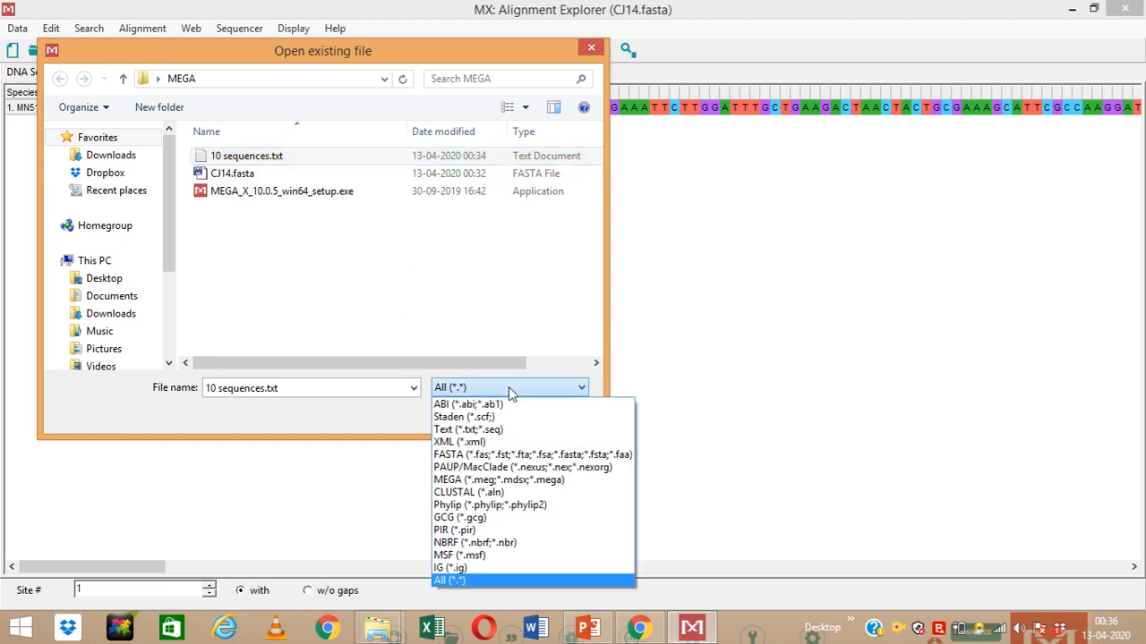
pyautogui.click(488, 451)
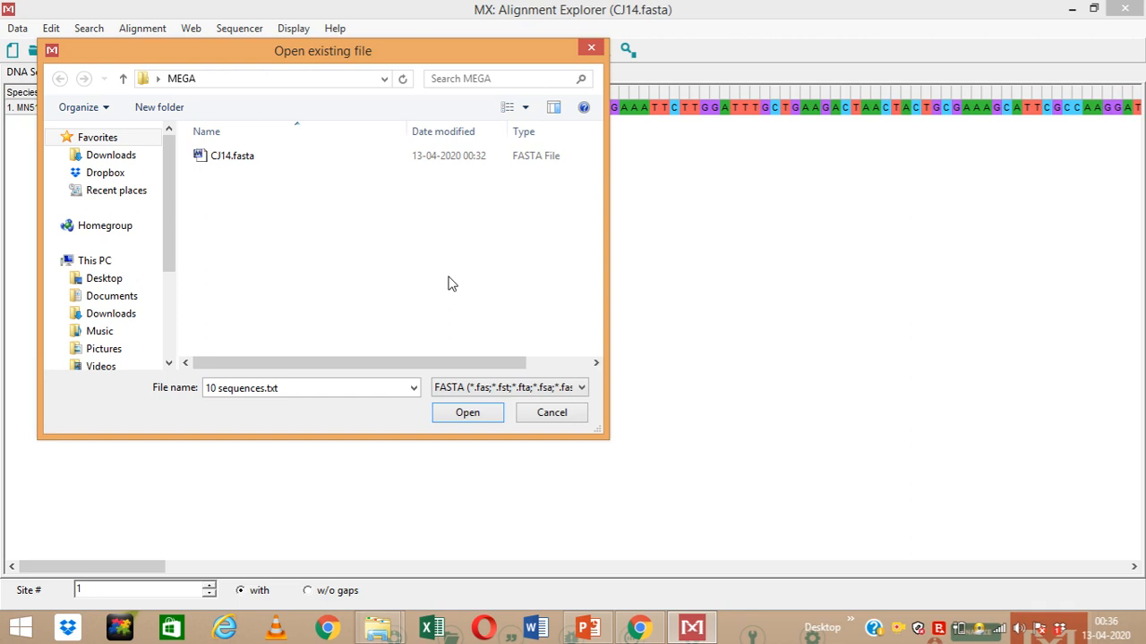
pyautogui.click(481, 391)
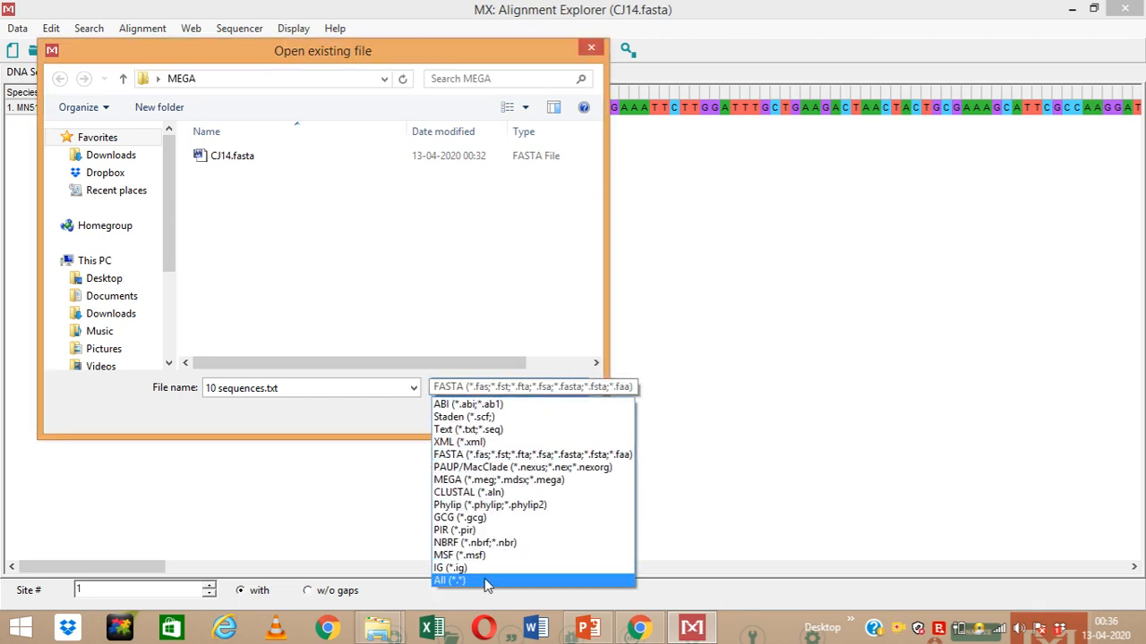
pyautogui.click(486, 582)
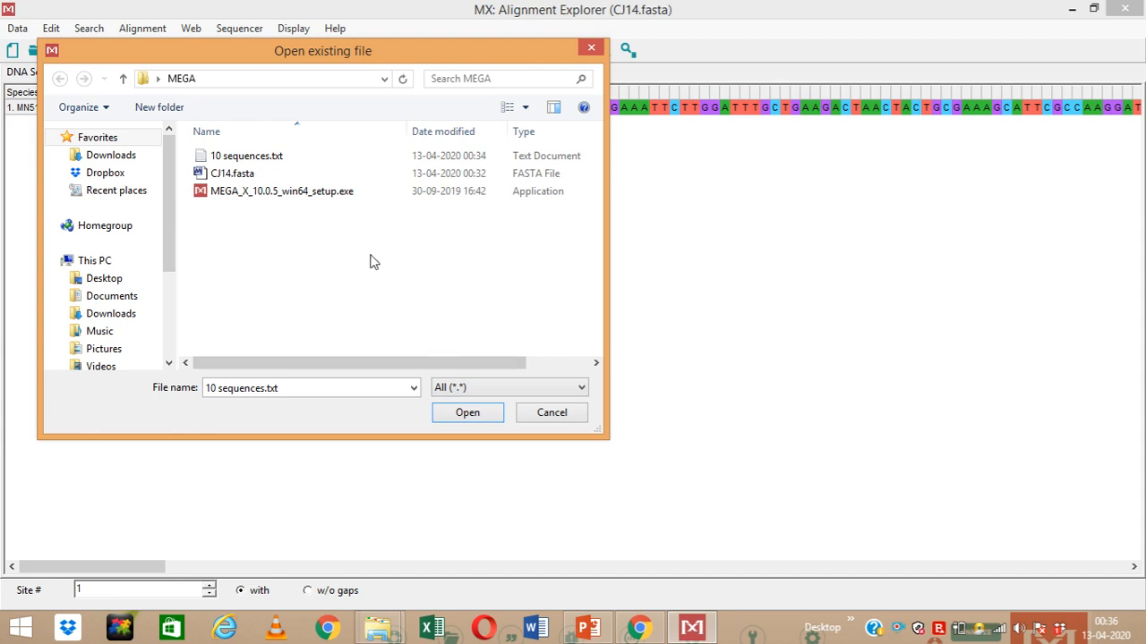
# Insert the sequences from 10 sequences.txt into the alignment with the CJ14 sequence
pyautogui.click(307, 175)
pyautogui.click(301, 156)
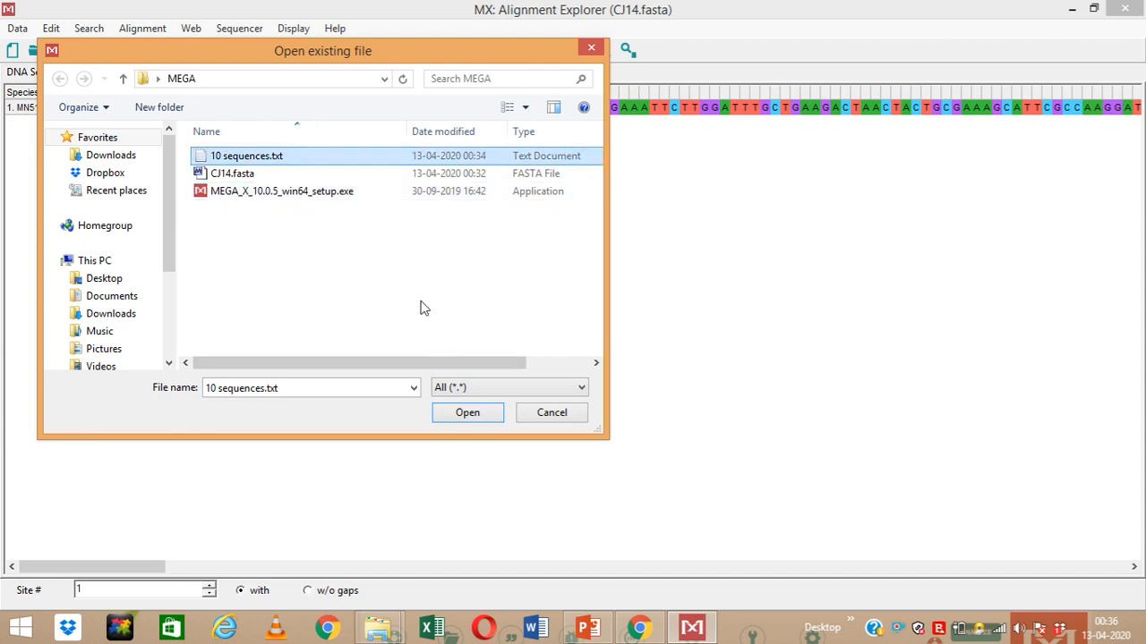
pyautogui.click(465, 419)
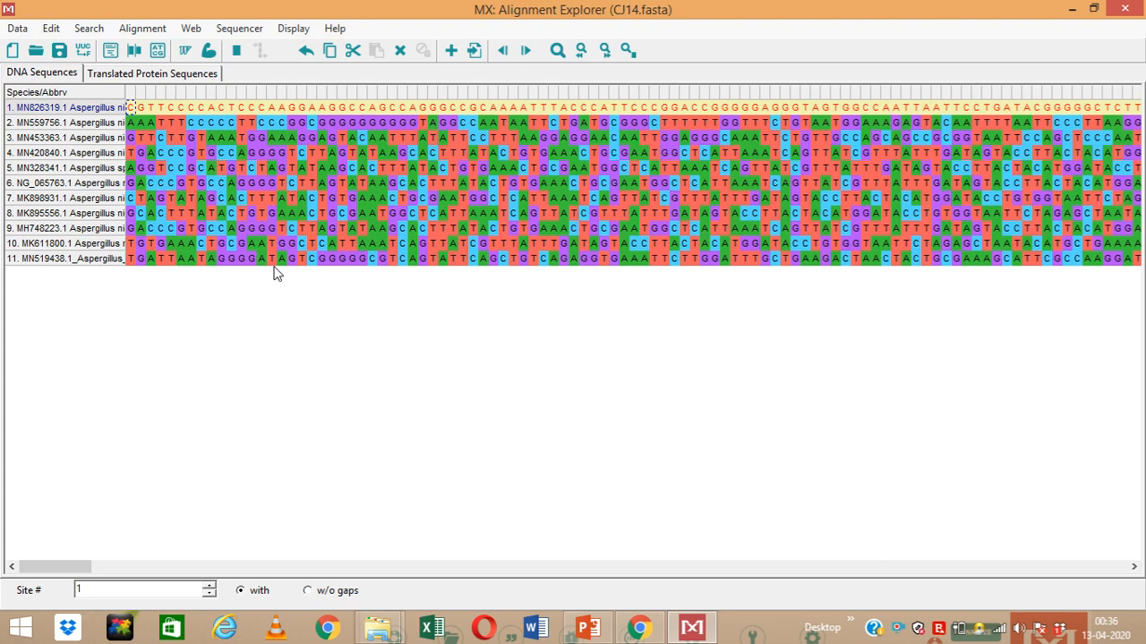
# Widen the species name column to show the strain names and select site 26 of the CJ14 isolate's sequence
pyautogui.moveTo(126, 93); pyautogui.dragTo(237, 93)
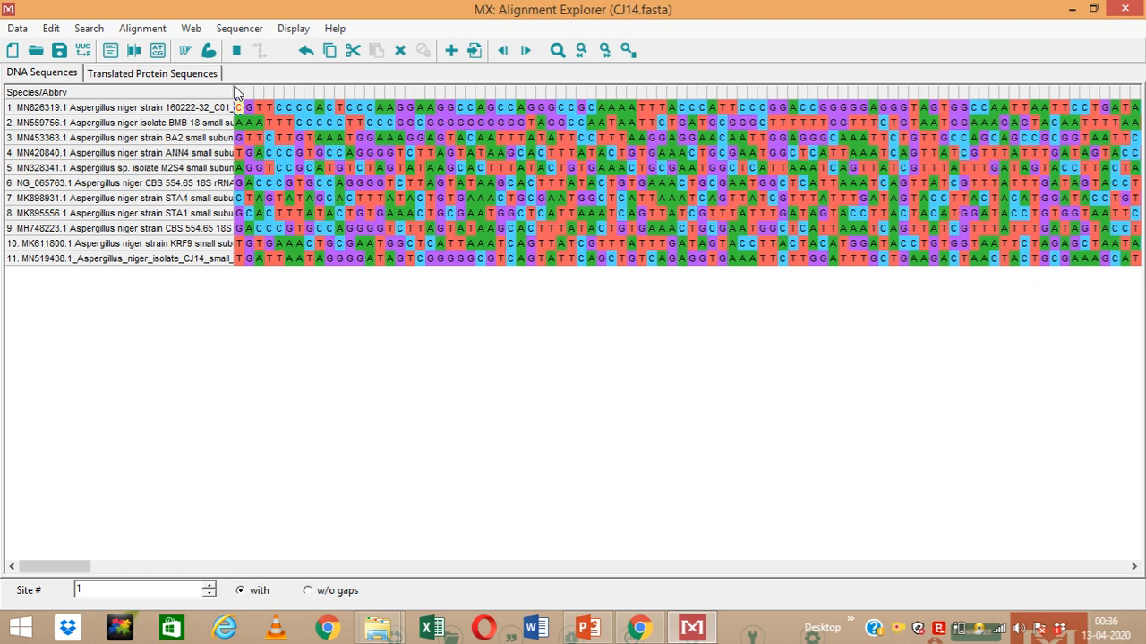
pyautogui.click(181, 266)
pyautogui.click(213, 291)
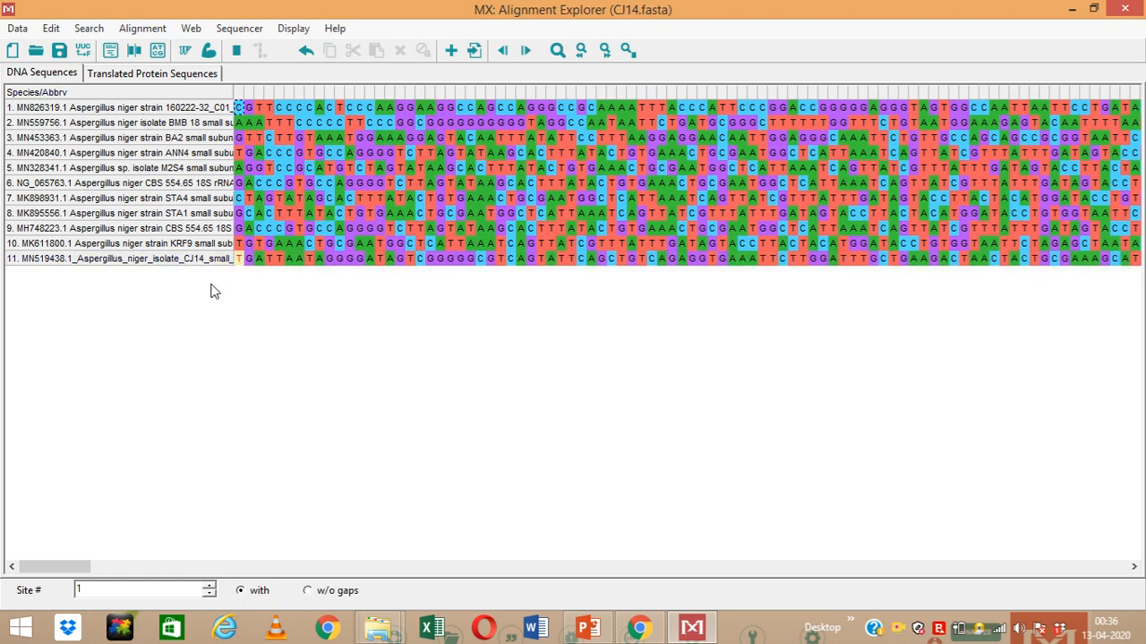
pyautogui.click(169, 311)
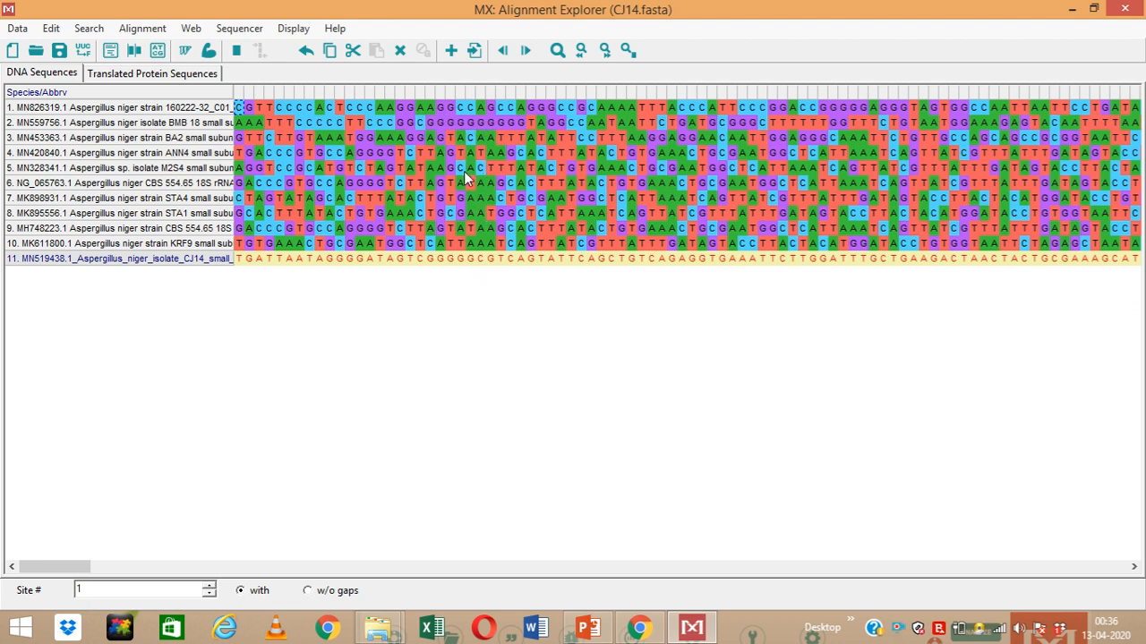
pyautogui.click(491, 258)
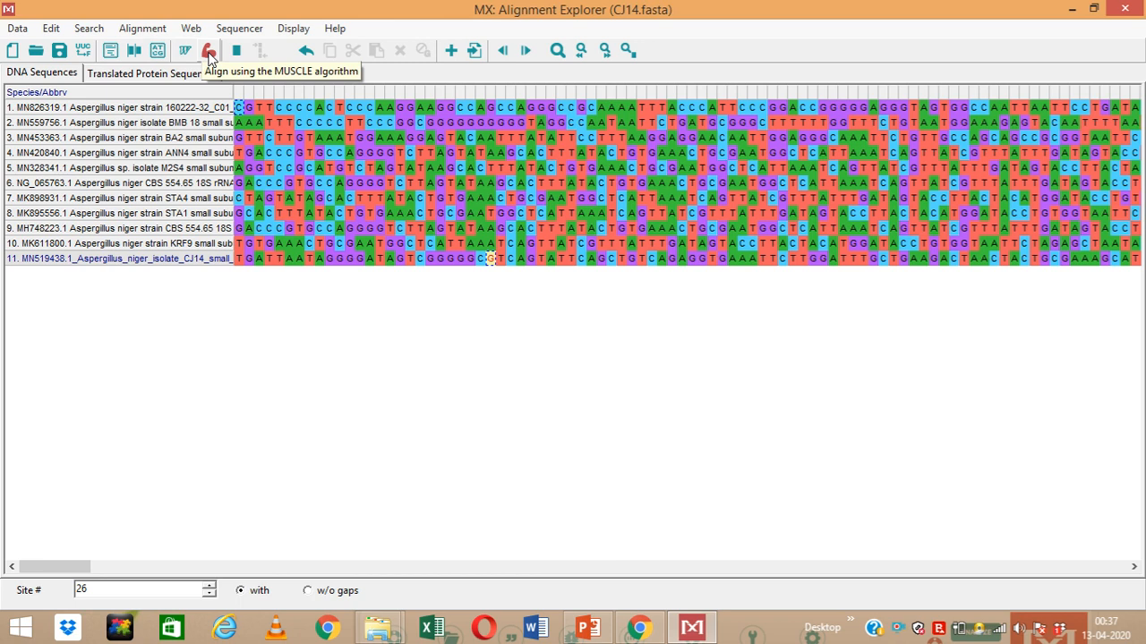
# Select all eleven sequences and align them by MUSCLE with the default alignment options
pyautogui.click(148, 292)
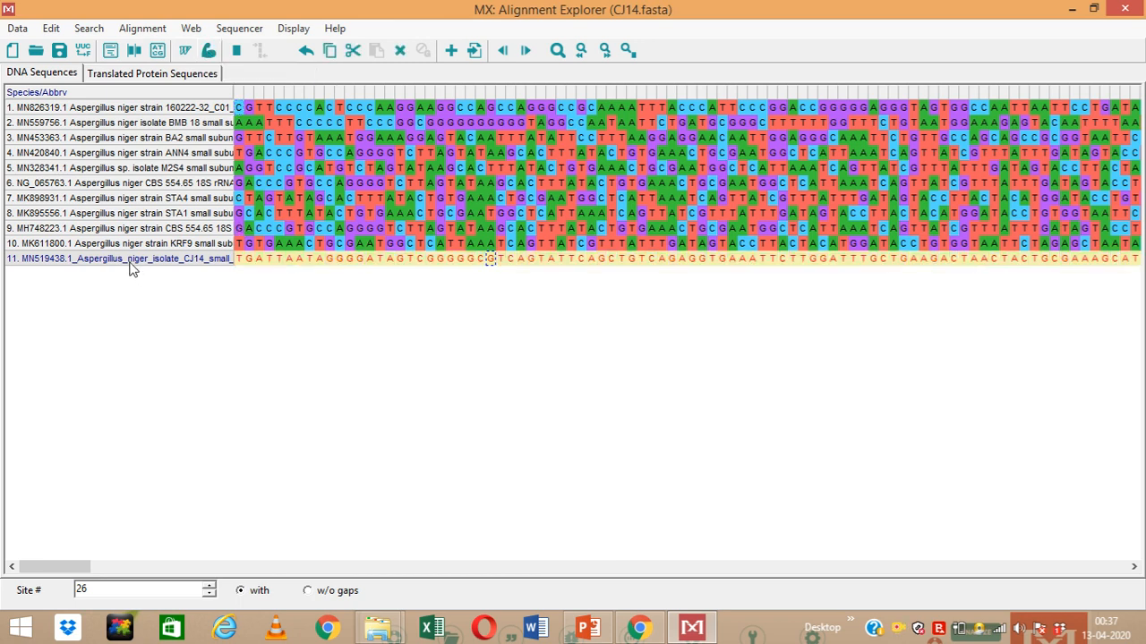
pyautogui.click(142, 299)
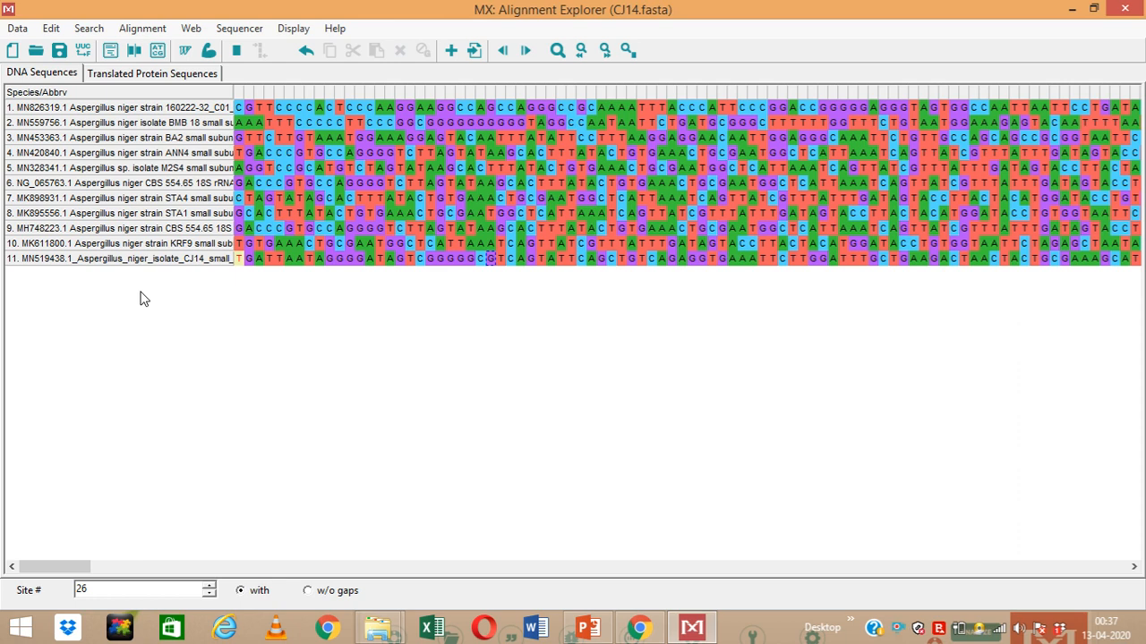
pyautogui.hotkey('ctrl', 'a')
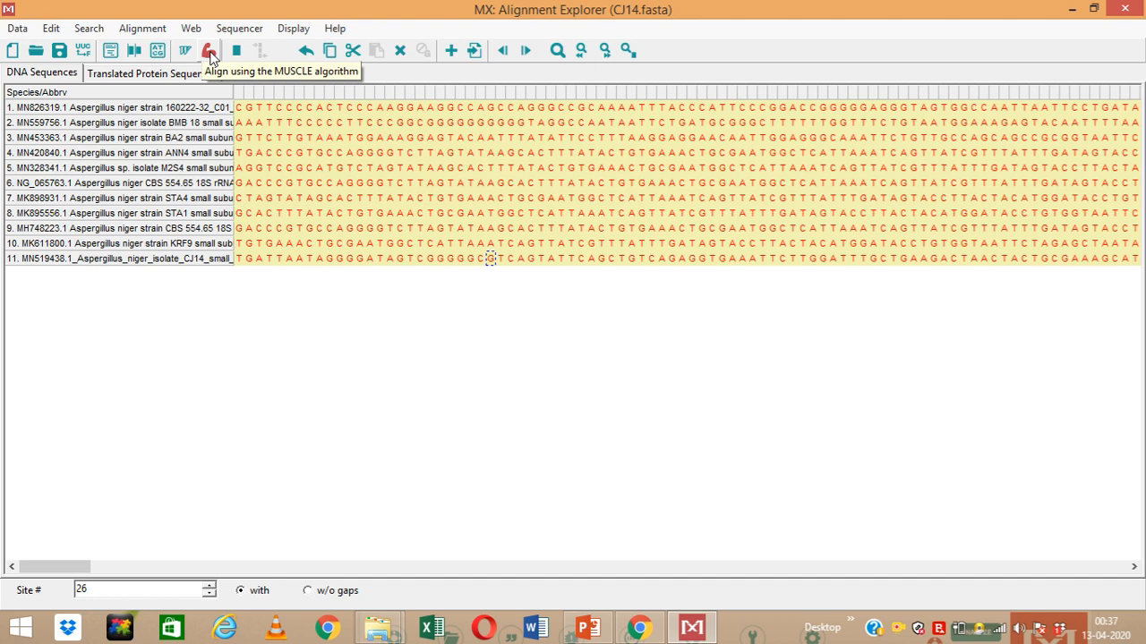
pyautogui.click(149, 31)
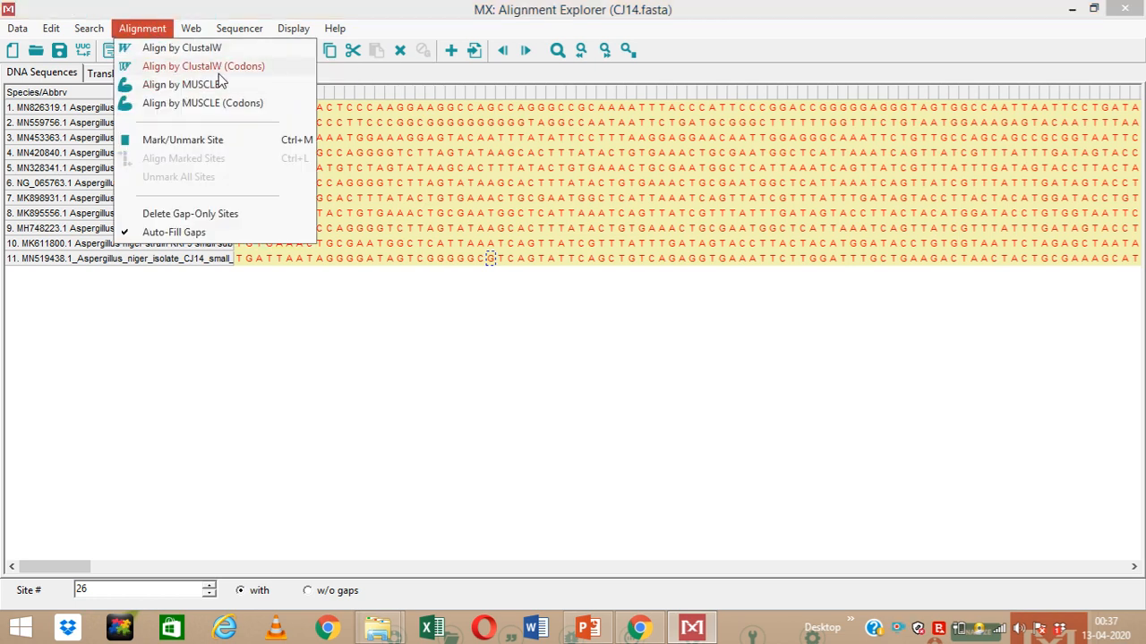
pyautogui.click(184, 86)
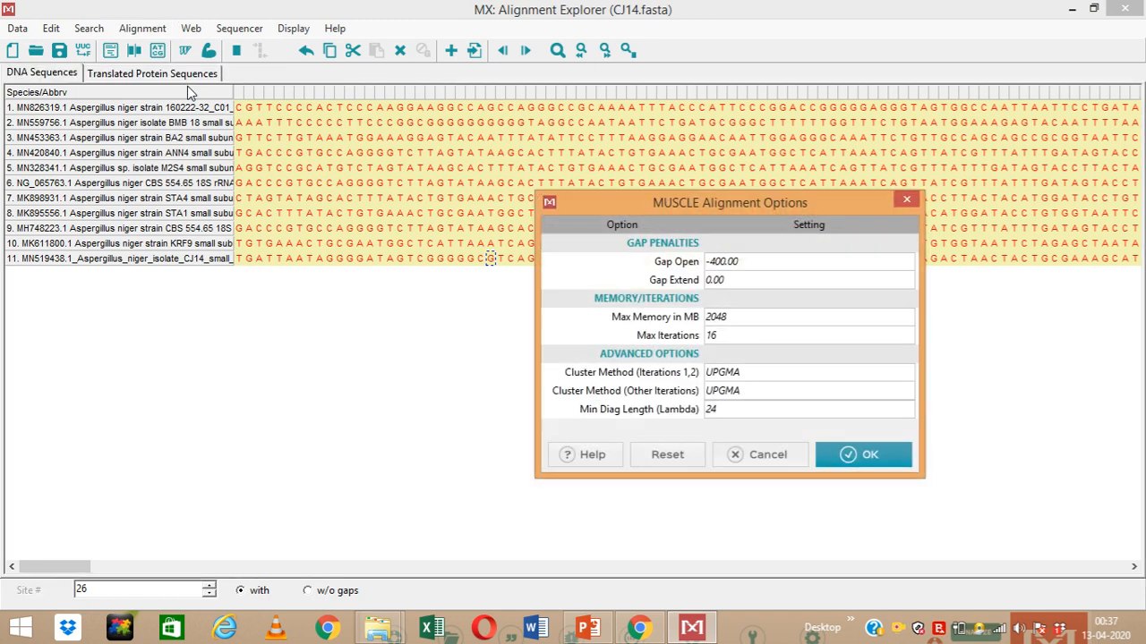
pyautogui.click(861, 455)
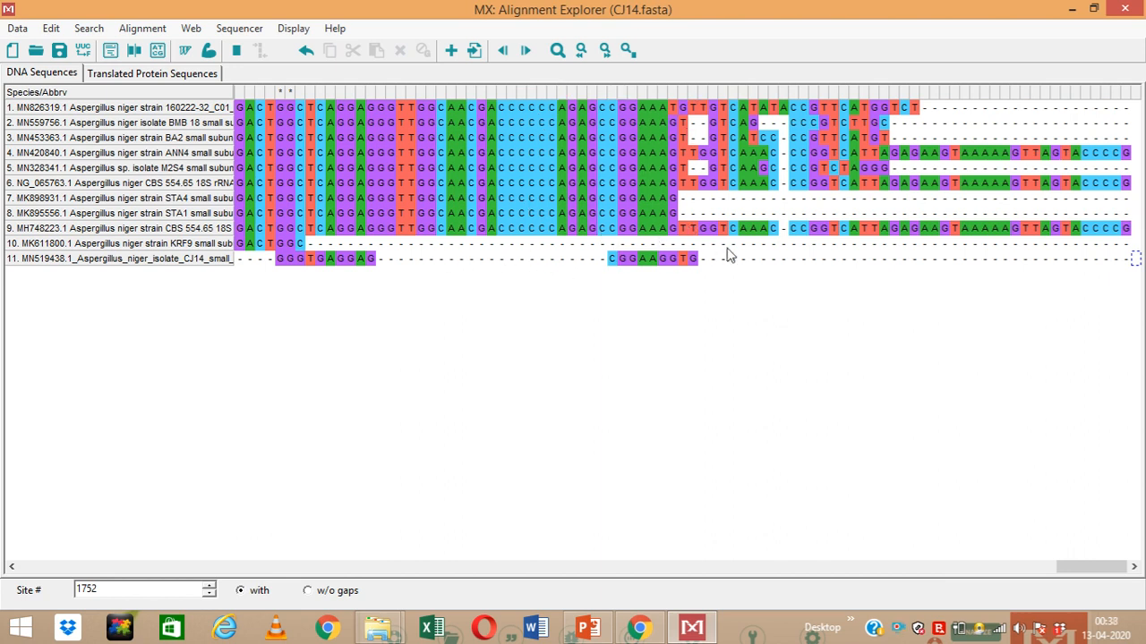
# Examine the gaps in the aligned sequences from the end of the alignment back to its first sites
pyautogui.click(803, 259)
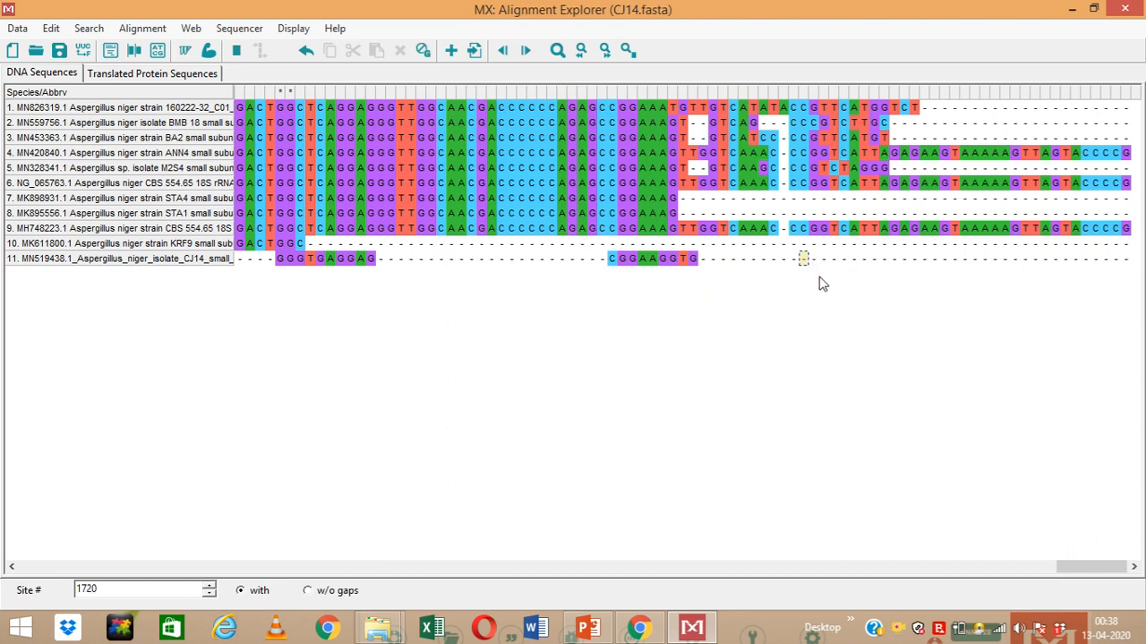
pyautogui.click(532, 258)
pyautogui.moveTo(1084, 571); pyautogui.dragTo(25, 563)
pyautogui.click(392, 393)
pyautogui.click(329, 401)
pyautogui.click(248, 329)
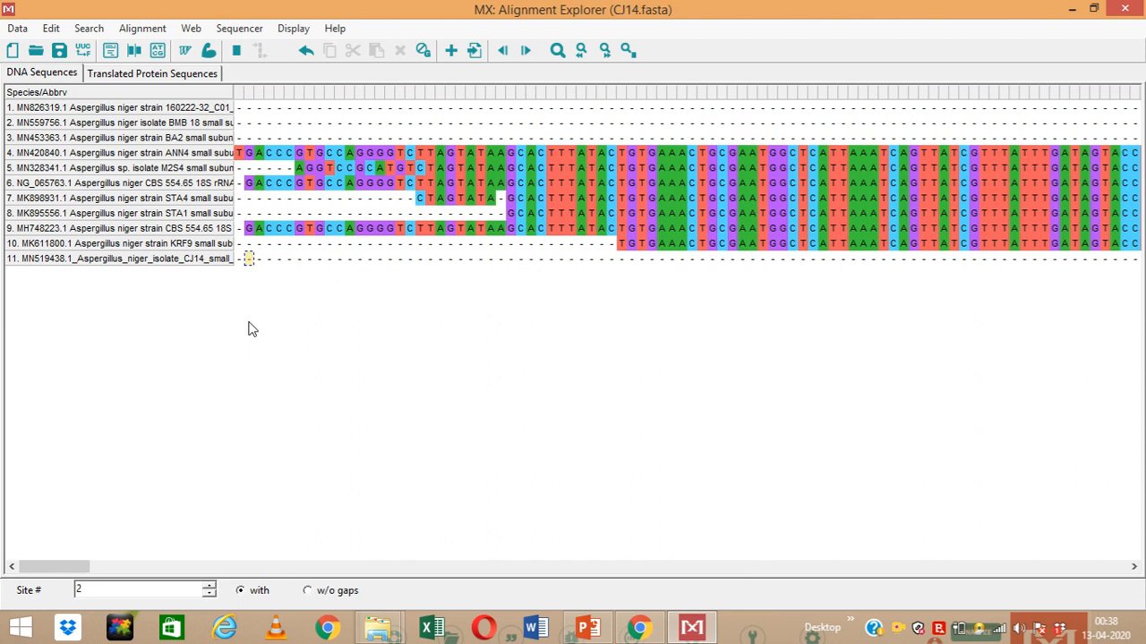
# Save the alignment session in the MEGA folder under the name Allined data
pyautogui.click(17, 28)
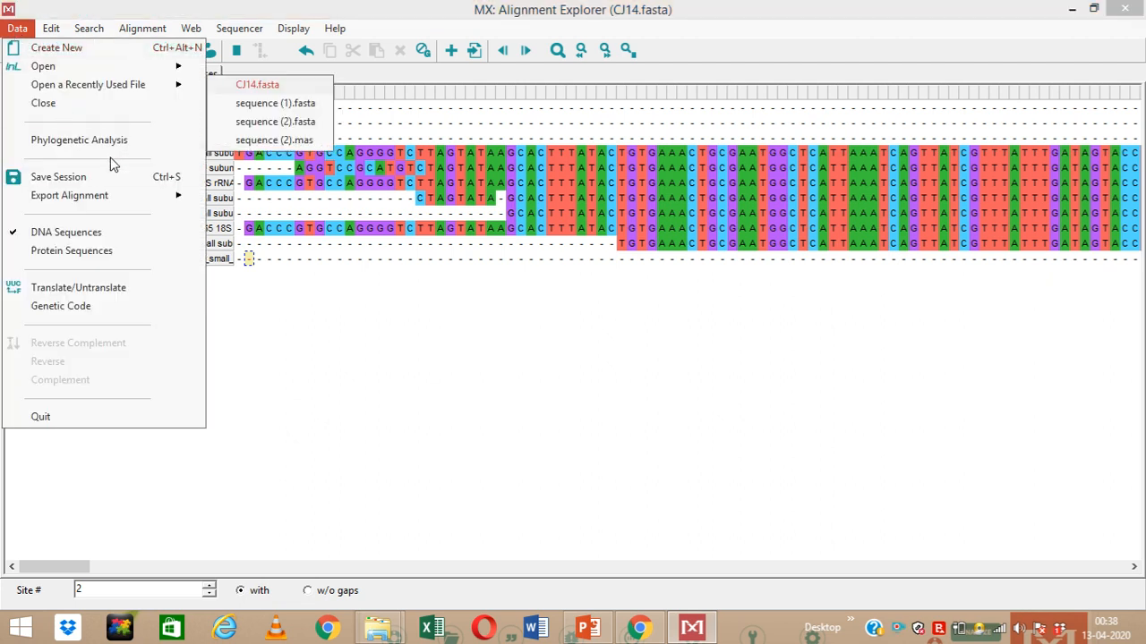
pyautogui.click(82, 179)
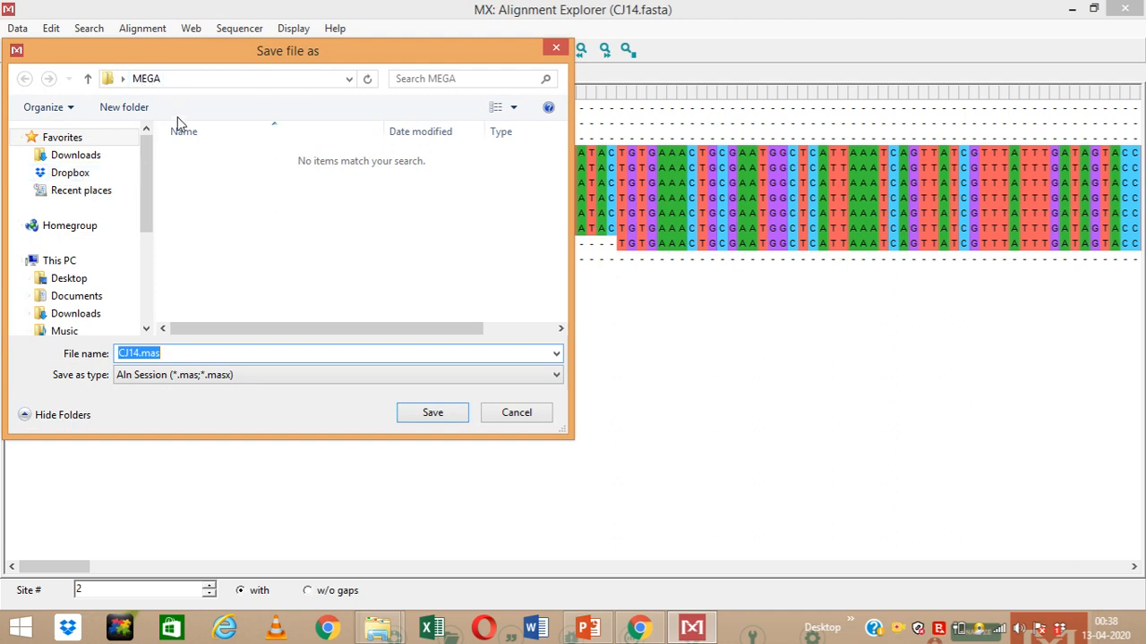
pyautogui.click(340, 352)
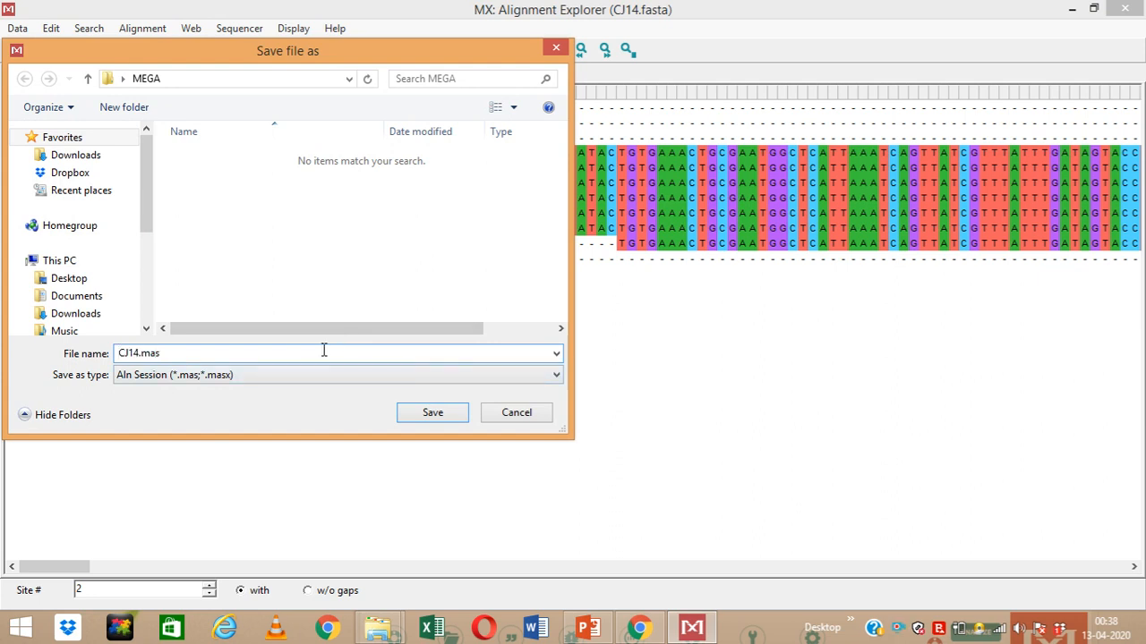
pyautogui.write('Allined data')
pyautogui.click(433, 413)
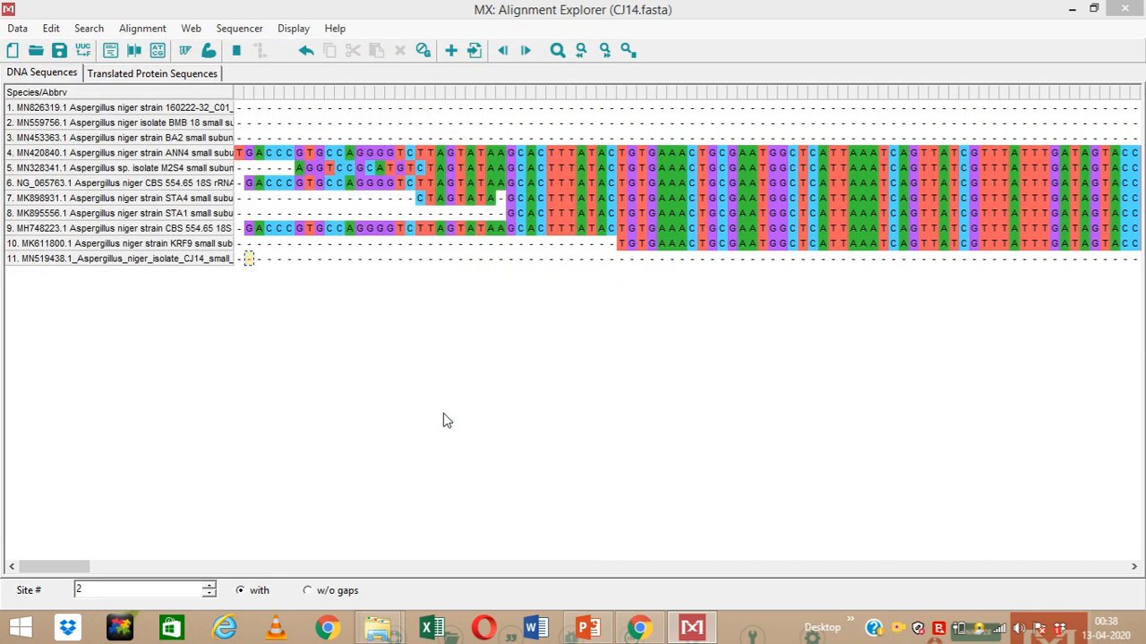
pyautogui.click(639, 383)
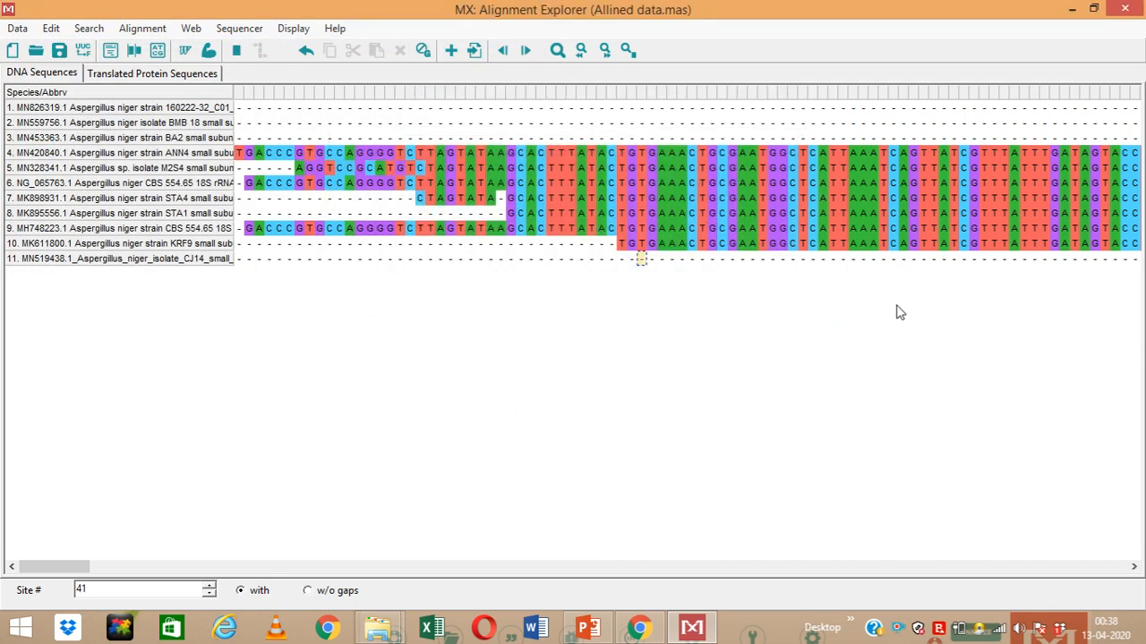
# Minimise the Alignment Explorer and start a Neighbor-Joining tree in the maximised MEGA main window, using Allined data.mas from all file types
pyautogui.click(1072, 10)
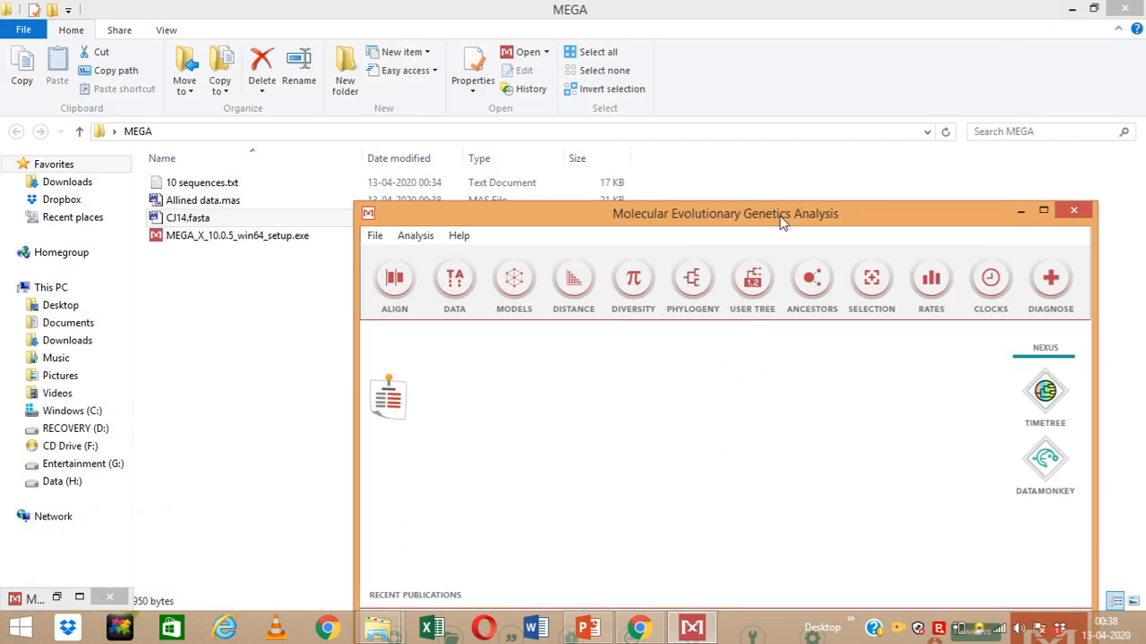
pyautogui.doubleClick(781, 221)
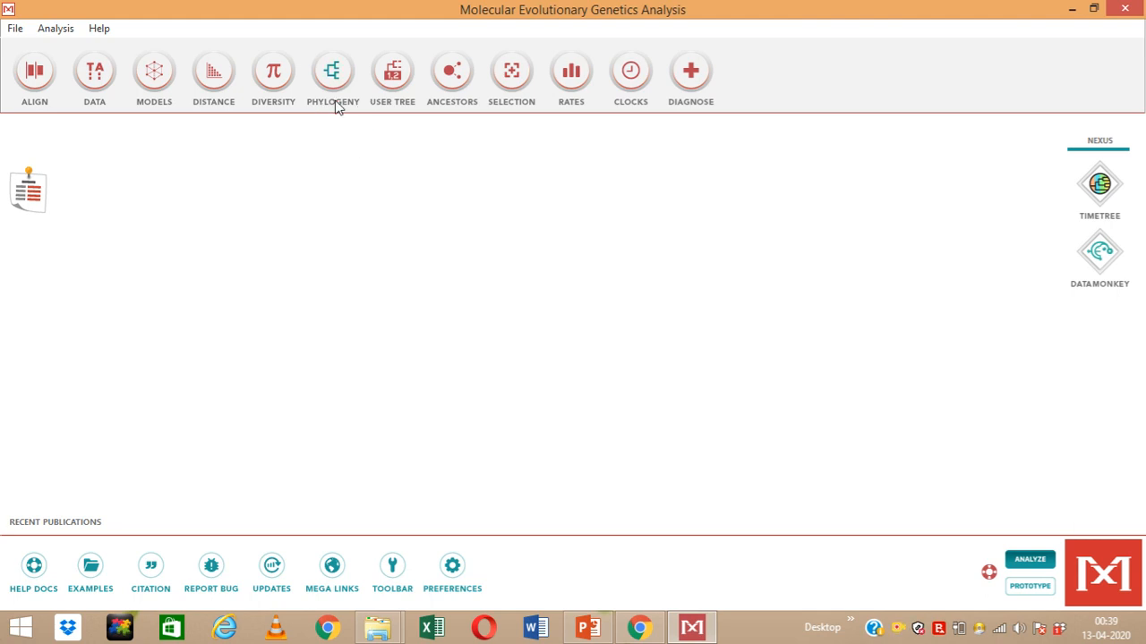
pyautogui.click(332, 72)
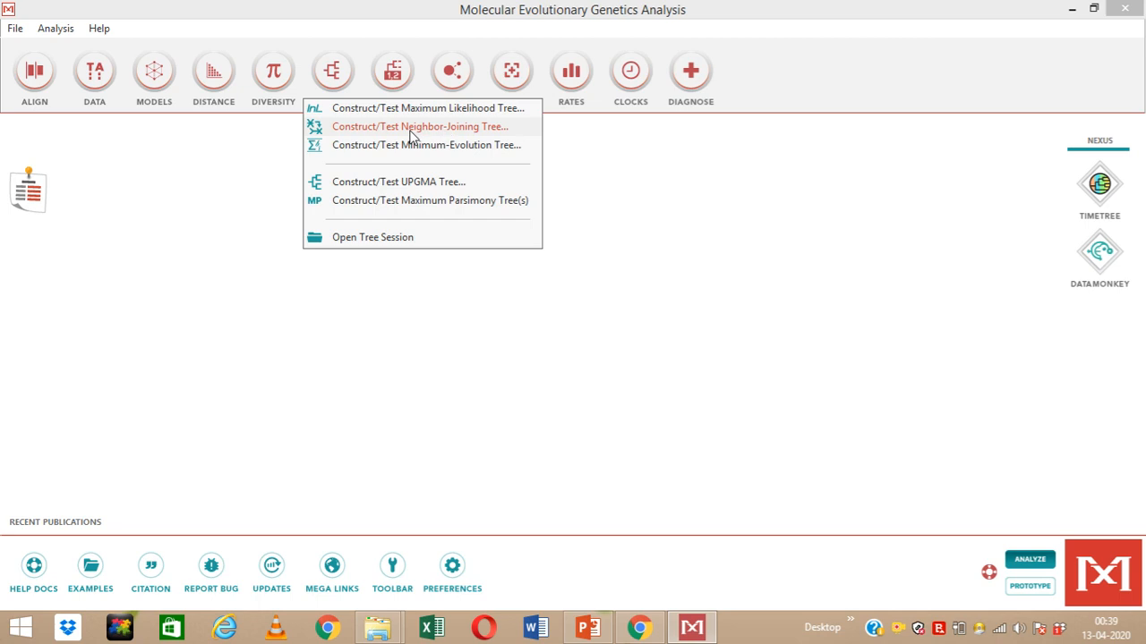
pyautogui.click(459, 129)
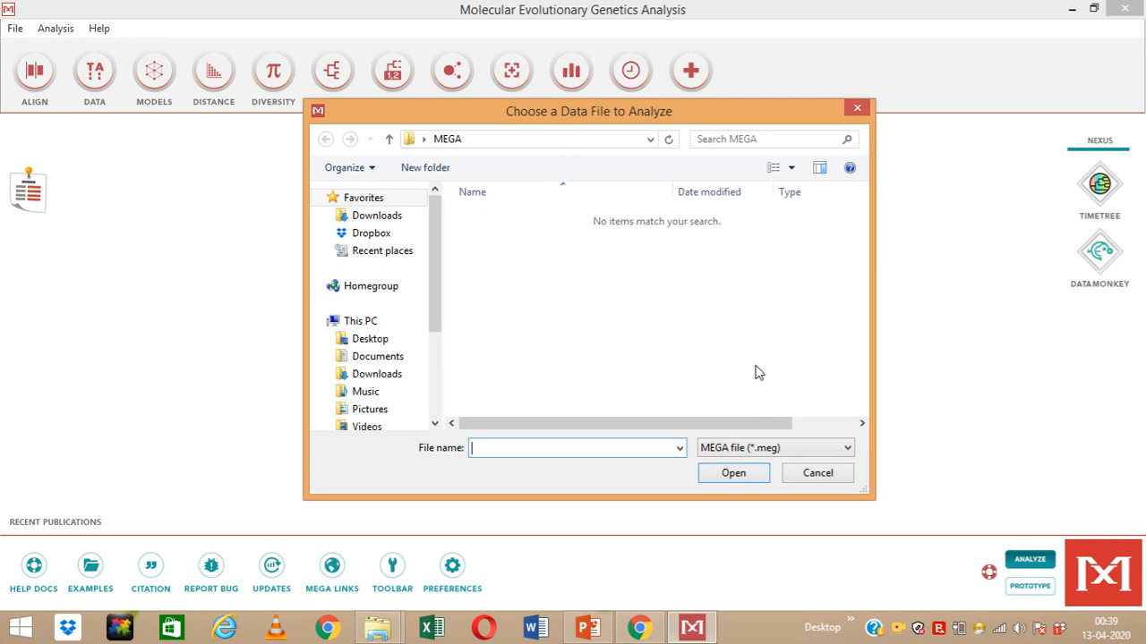
pyautogui.click(824, 452)
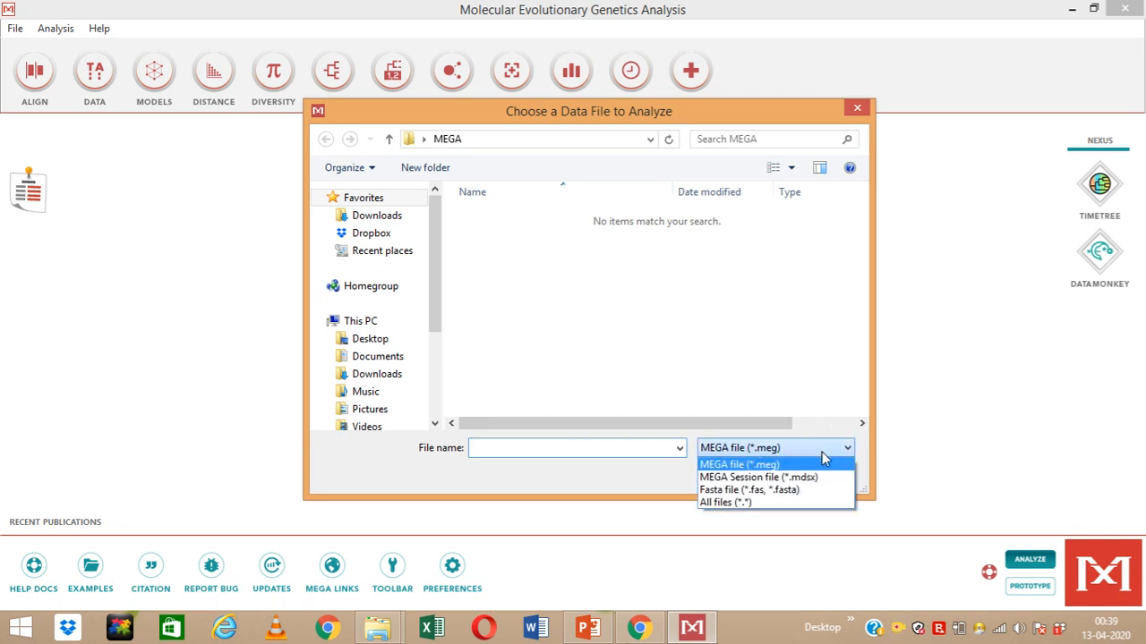
pyautogui.click(783, 503)
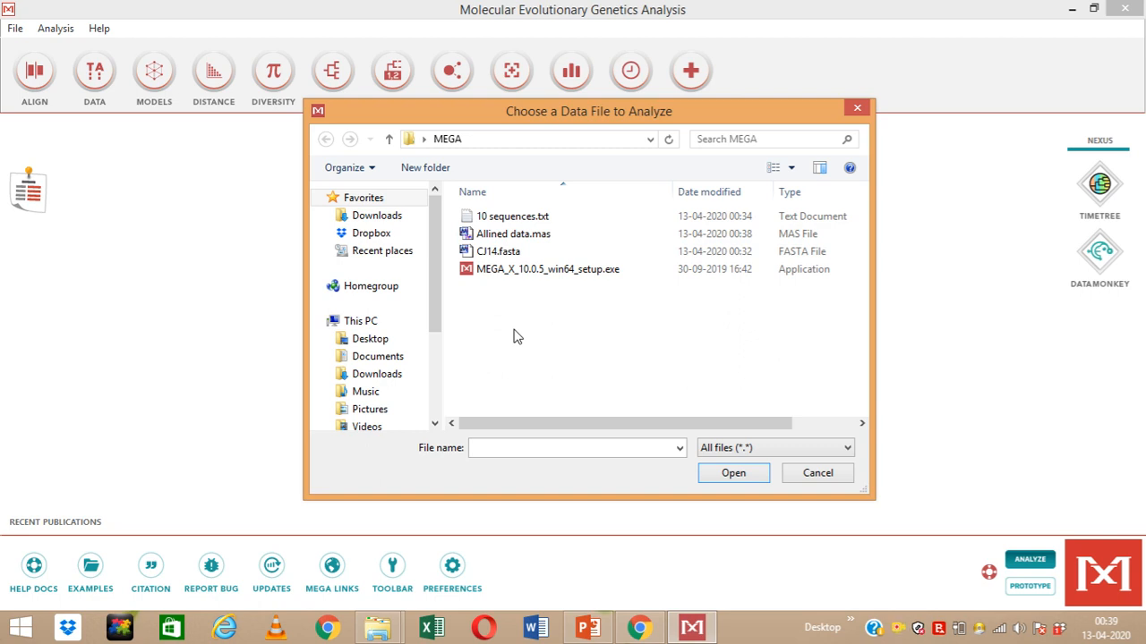
pyautogui.click(516, 239)
pyautogui.click(739, 481)
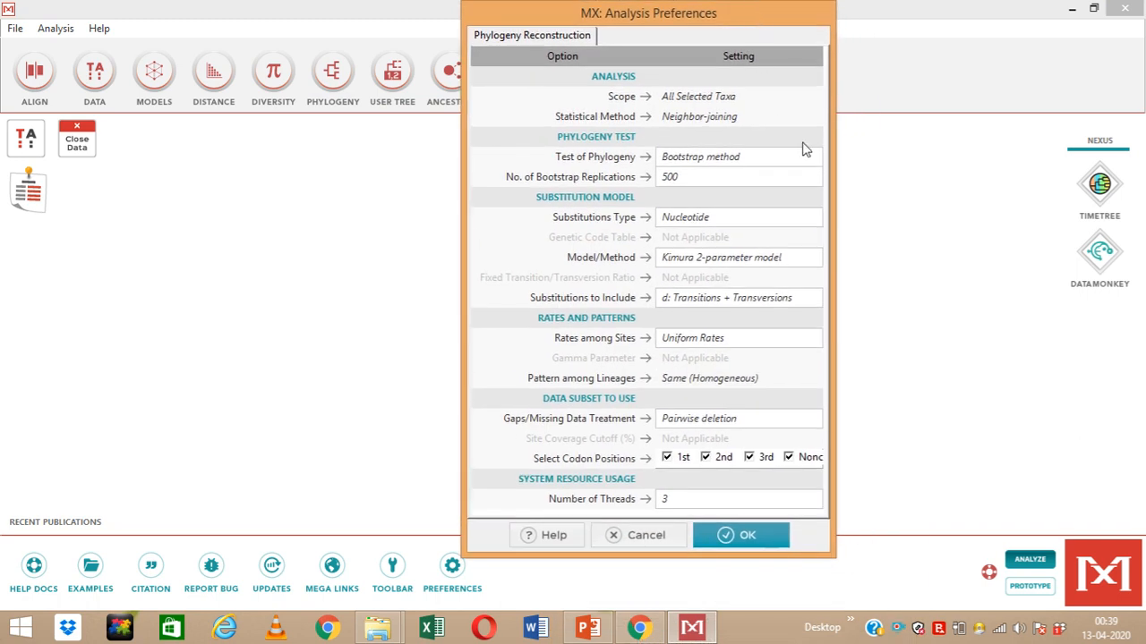
# Set the test of phylogeny to Interior-branch test in the analysis preferences
pyautogui.click(756, 159)
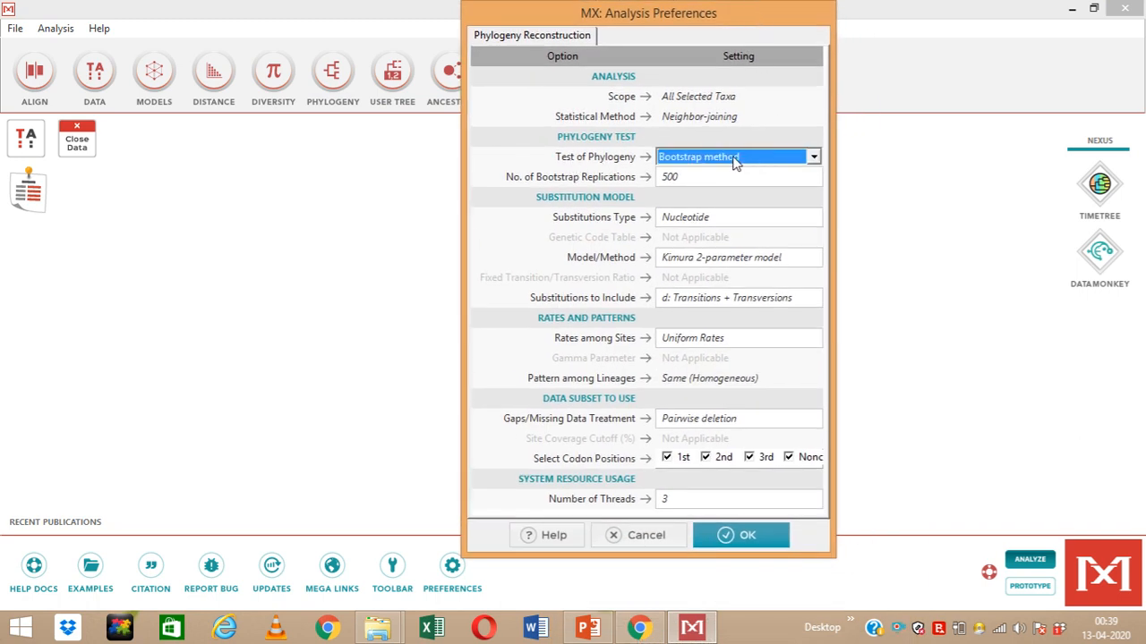
pyautogui.click(813, 158)
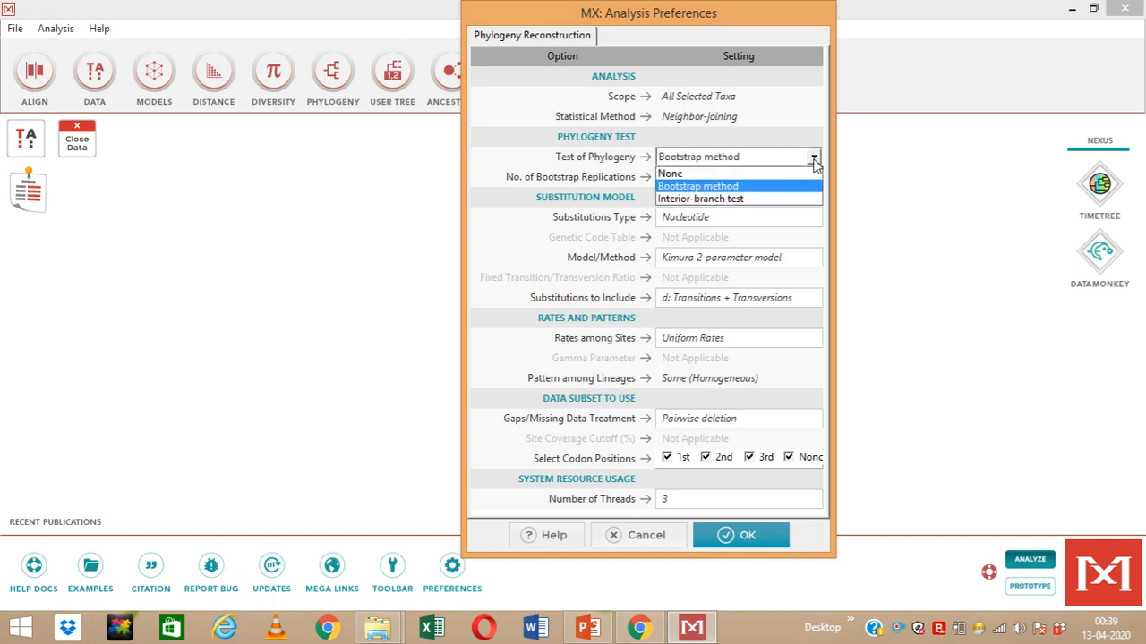
pyautogui.click(781, 200)
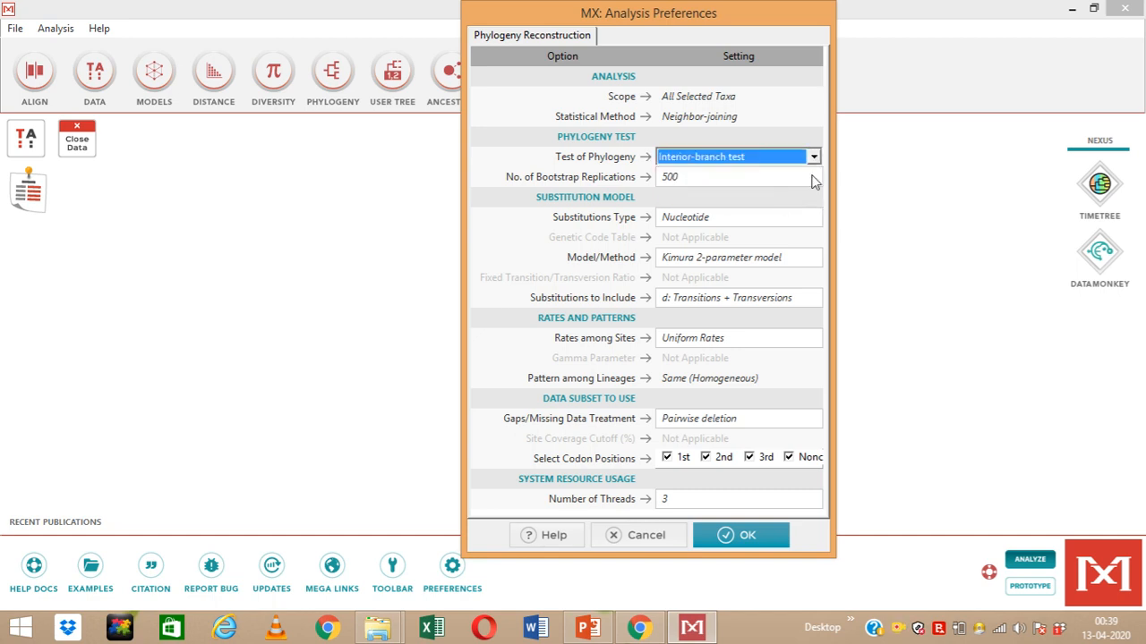
# Set the test of phylogeny to Bootstrap method, compute the Neighbor-joining tree and maximise the Tree Explorer
pyautogui.click(814, 158)
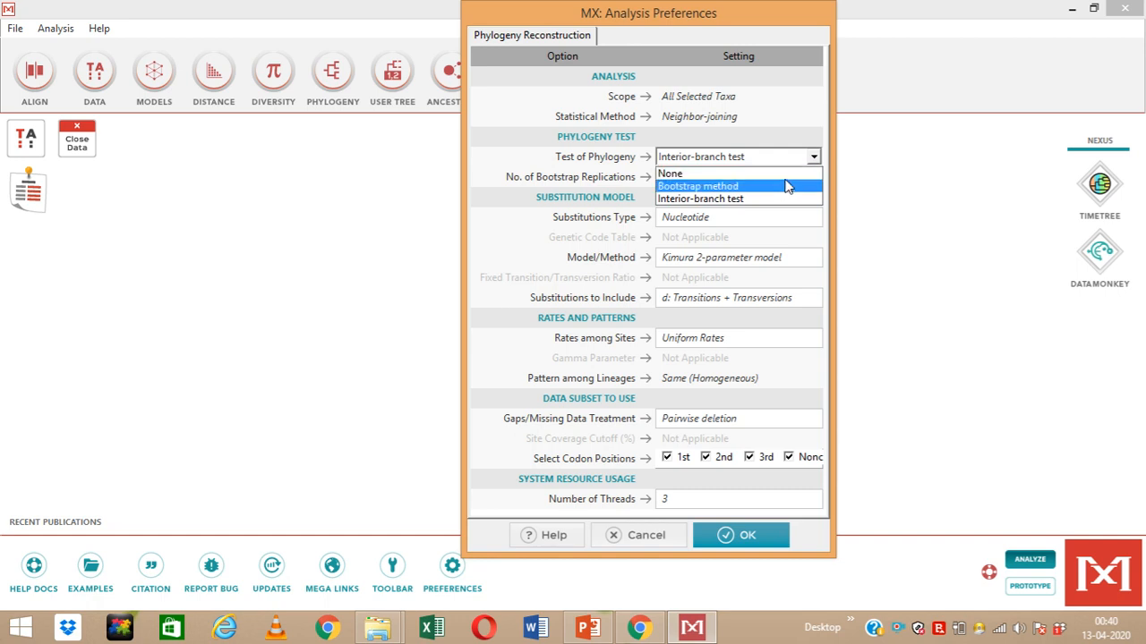
pyautogui.click(775, 188)
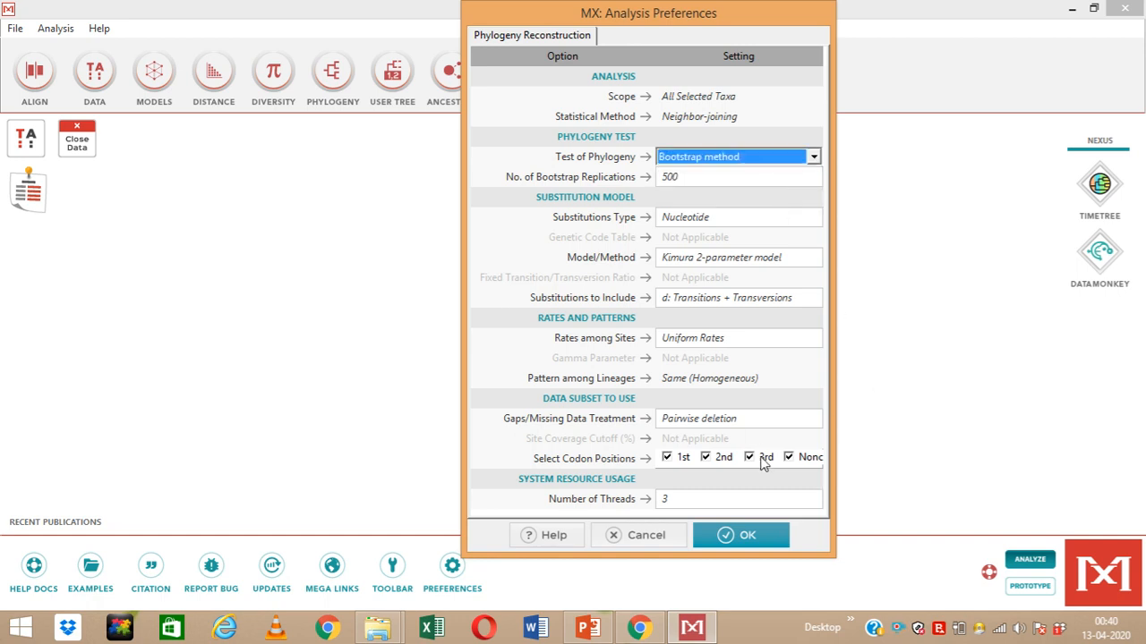
pyautogui.click(747, 537)
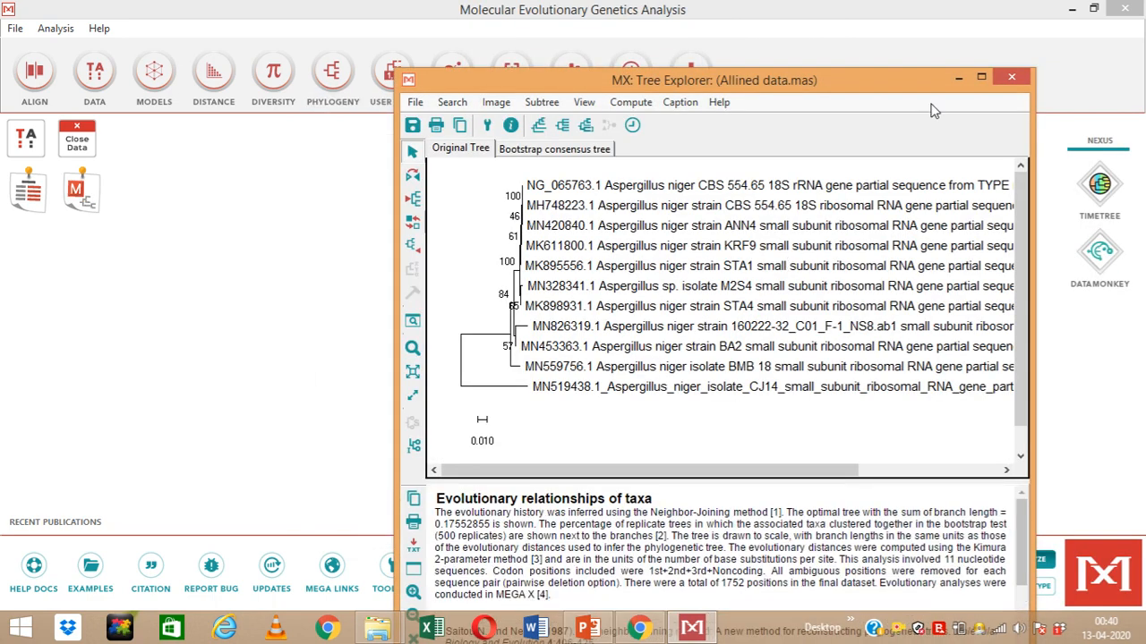
pyautogui.click(981, 78)
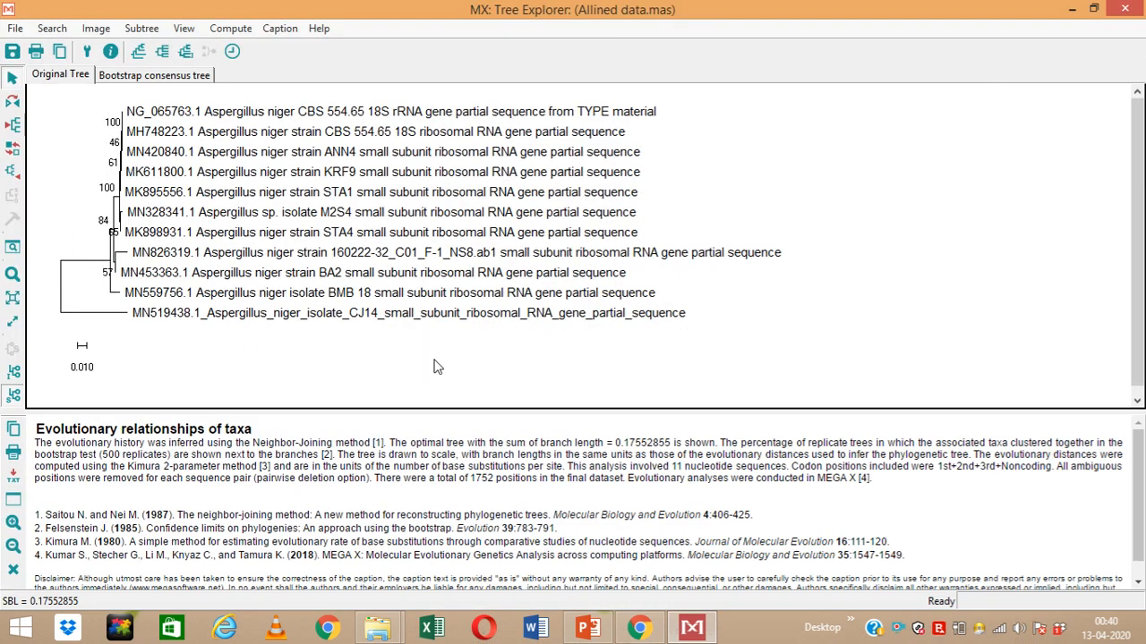
# Display the tree in the Radiation and Circle styles and return it to the Traditional Rectangular style
pyautogui.click(138, 52)
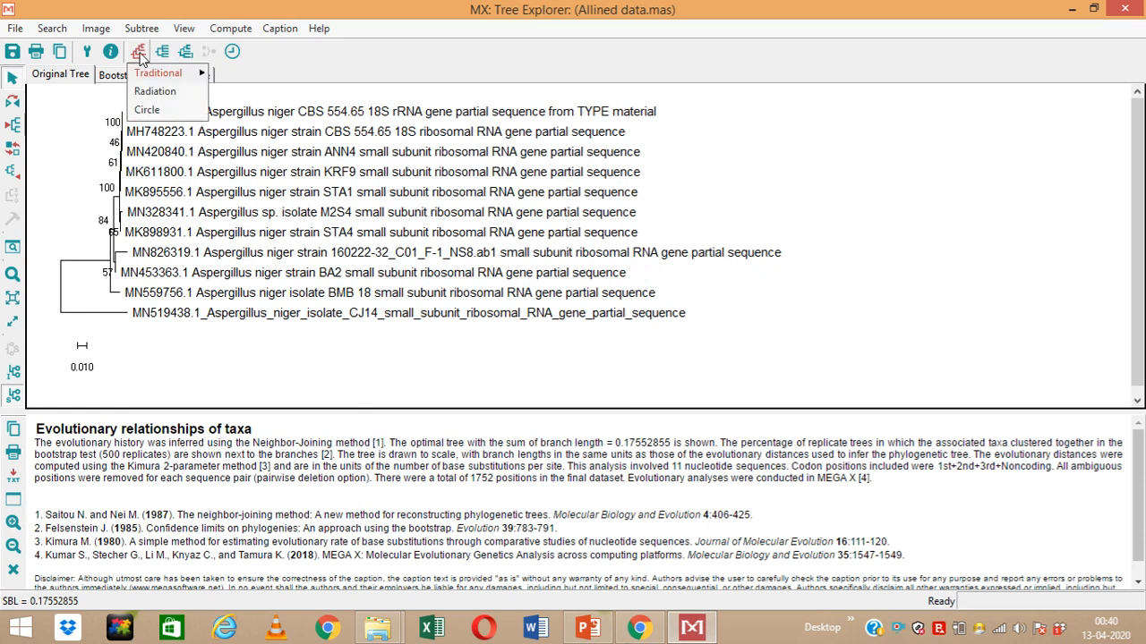
pyautogui.click(154, 91)
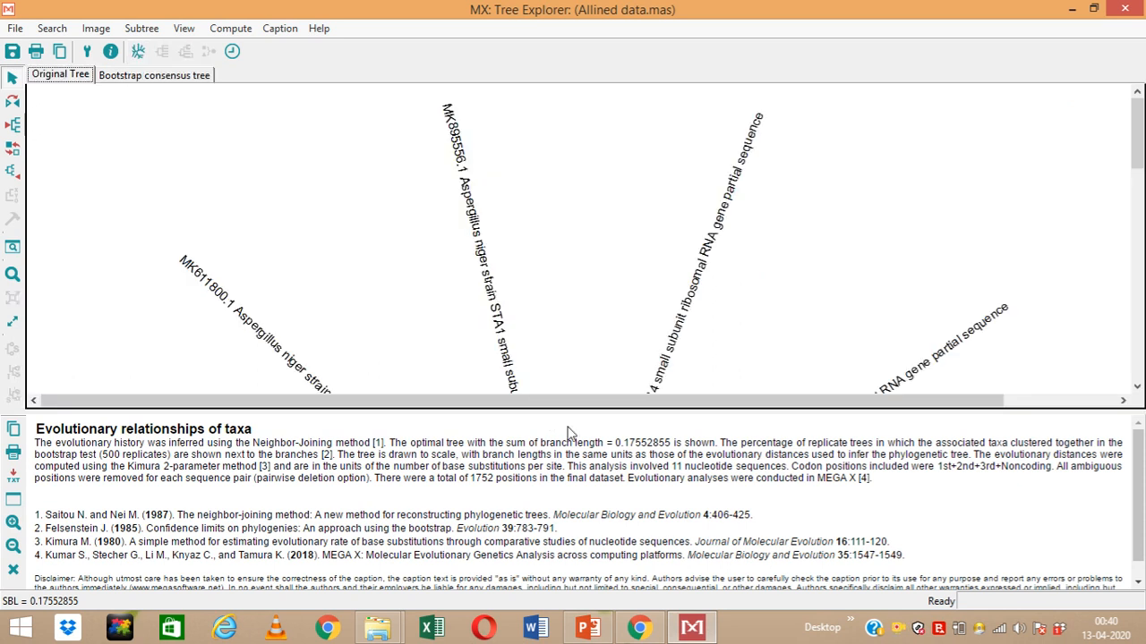
pyautogui.moveTo(1138, 156)
pyautogui.mouseDown()
pyautogui.moveTo(1137, 275)
pyautogui.moveTo(1138, 178)
pyautogui.mouseUp()
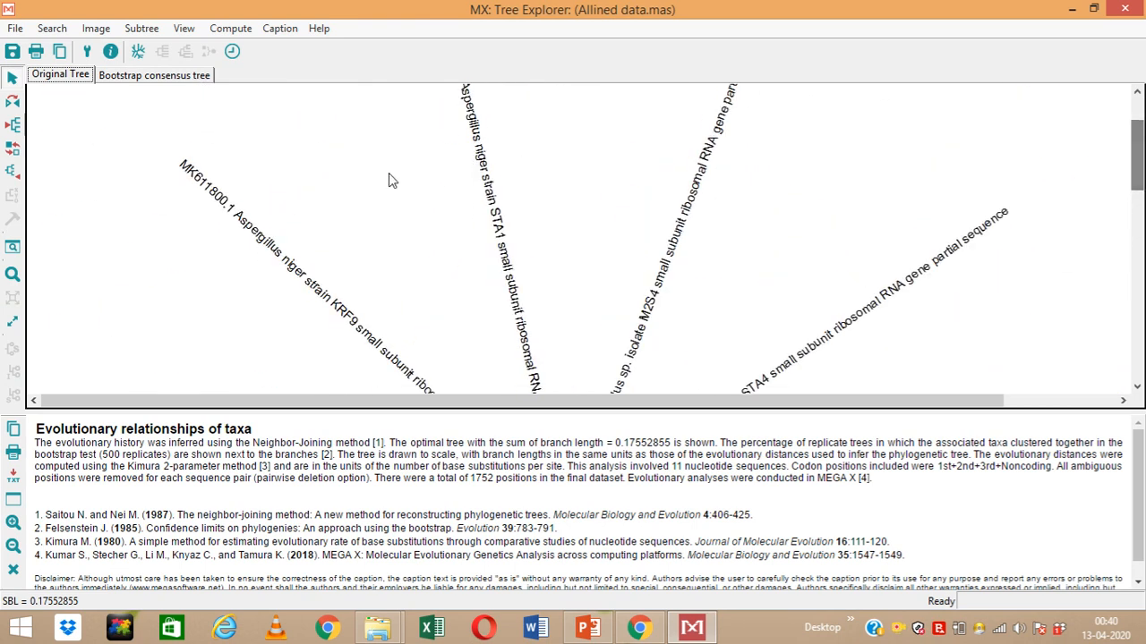
pyautogui.click(139, 52)
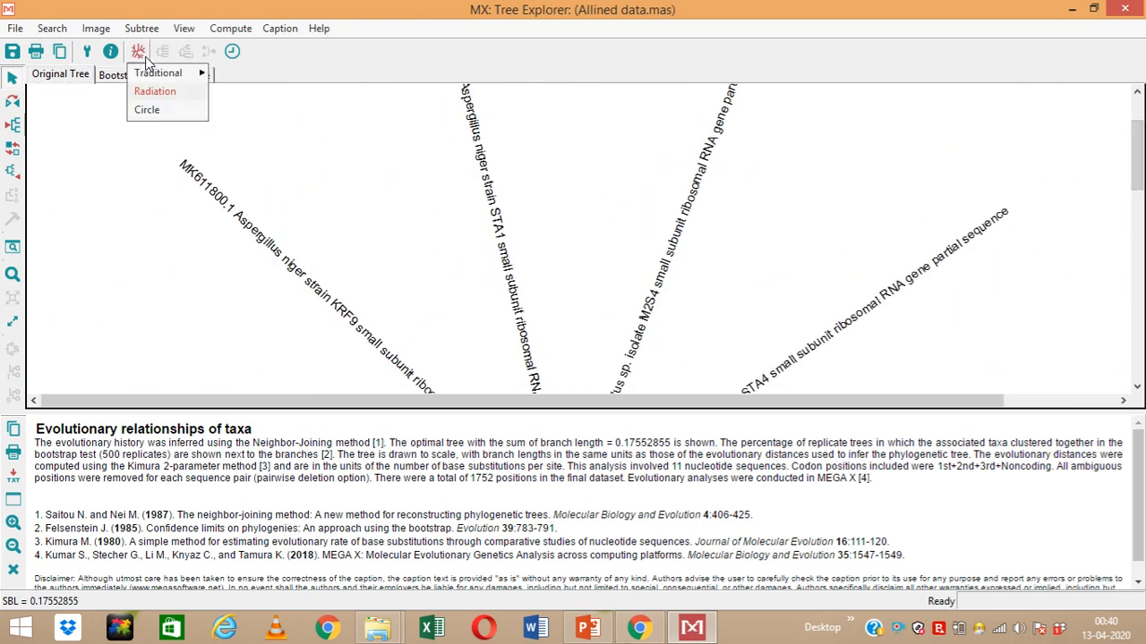
pyautogui.click(165, 109)
pyautogui.moveTo(1137, 143); pyautogui.dragTo(1137, 116)
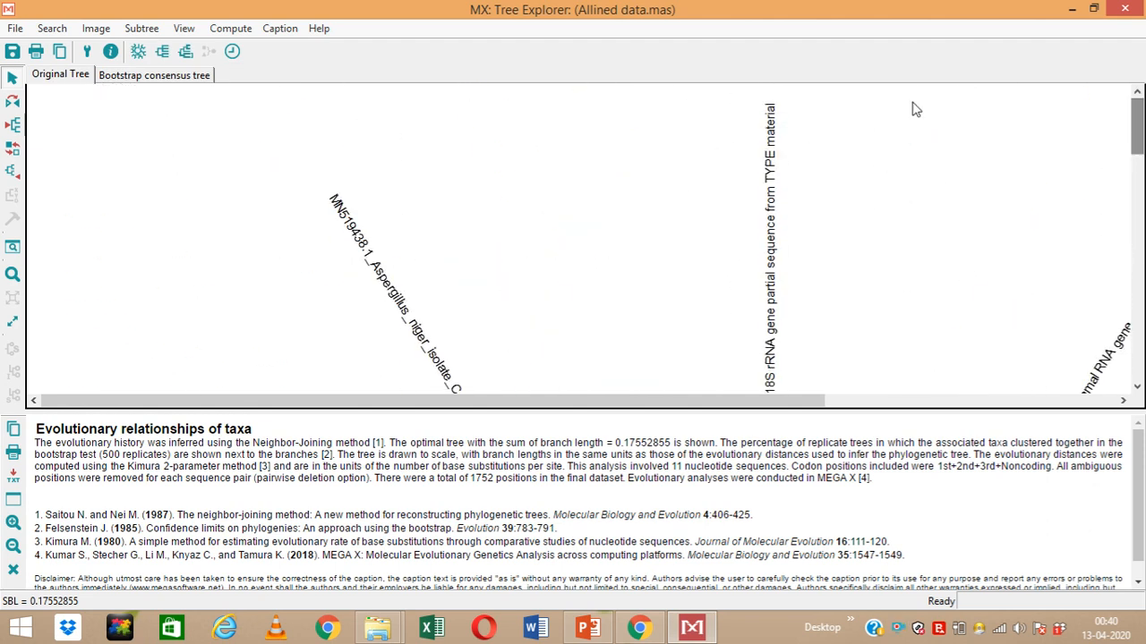
pyautogui.click(141, 54)
pyautogui.moveTo(155, 75)
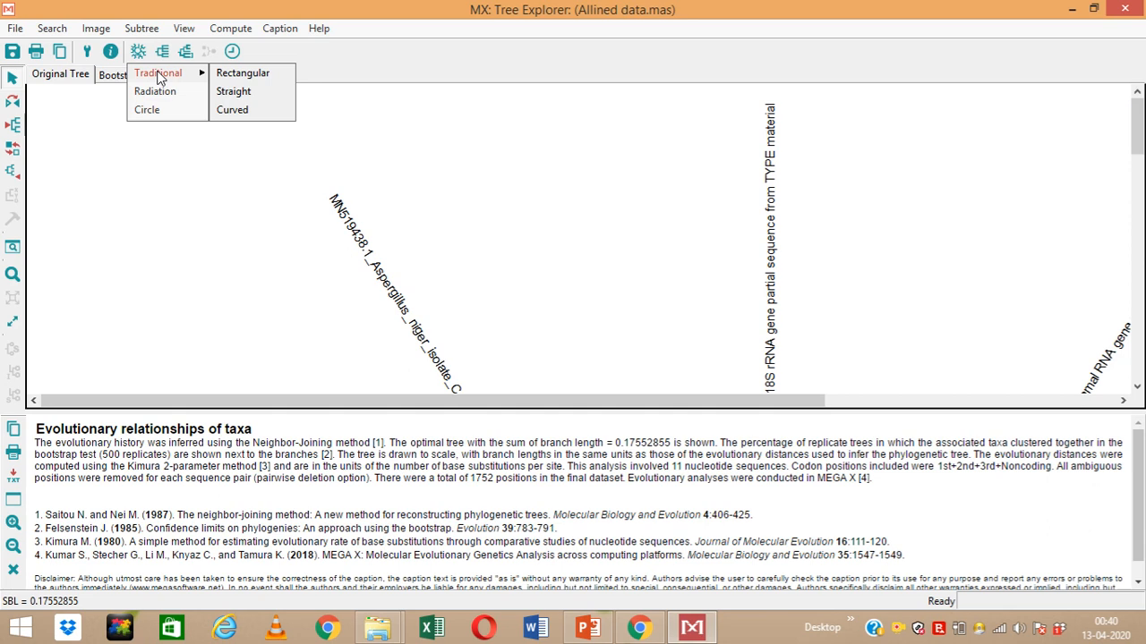
pyautogui.click(258, 75)
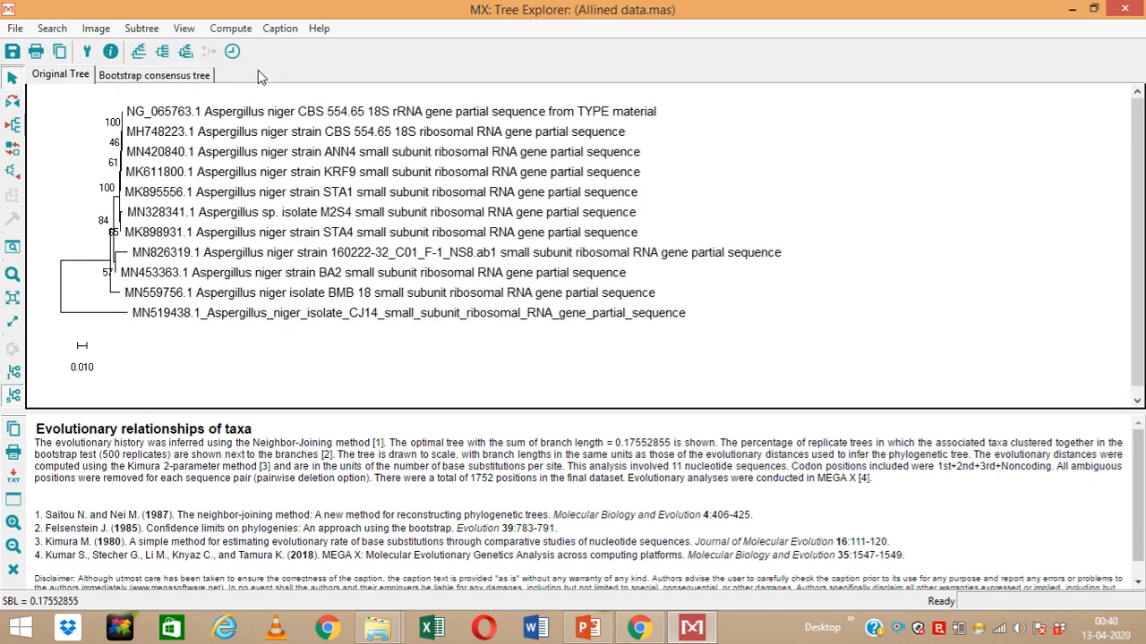
# Display the tree in the Traditional Straight style and restore the Rectangular style
pyautogui.click(140, 54)
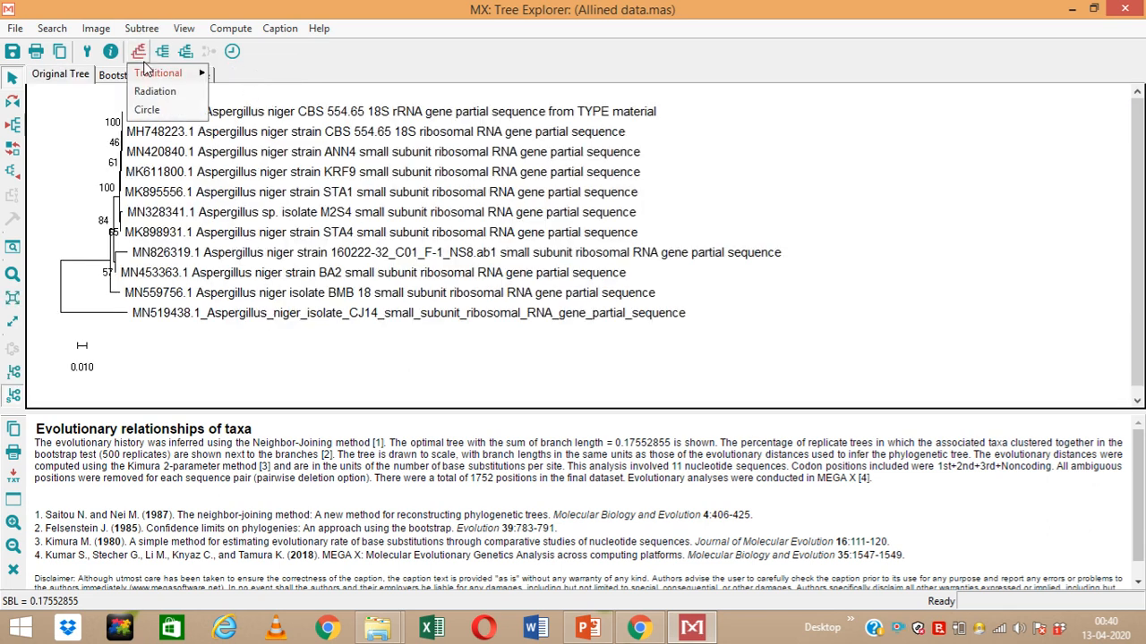
pyautogui.moveTo(205, 75)
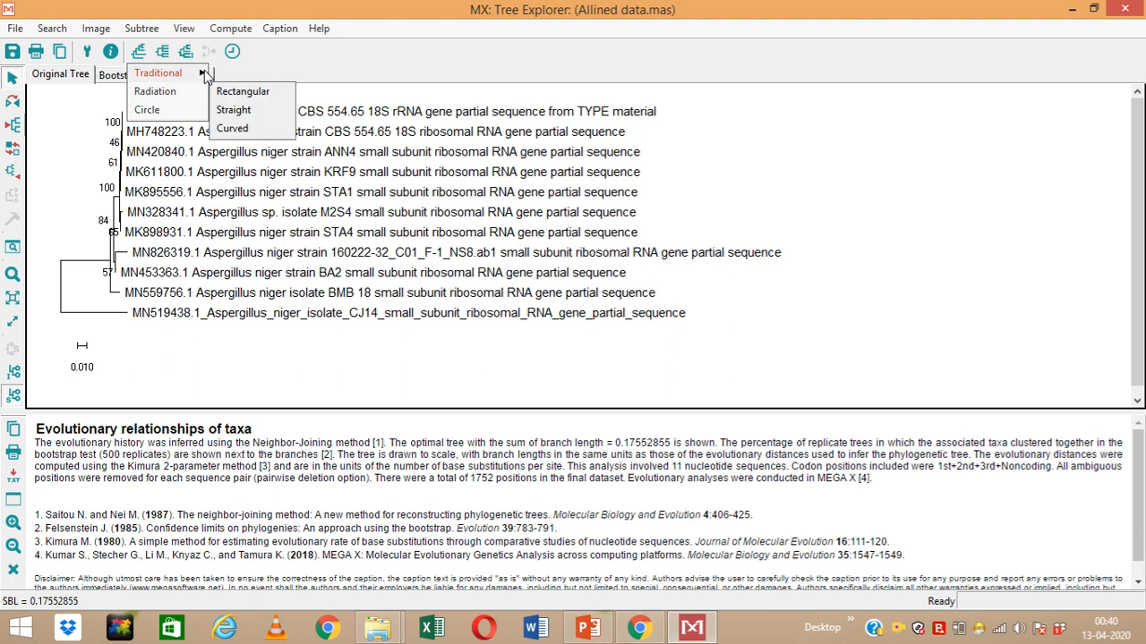
pyautogui.click(240, 111)
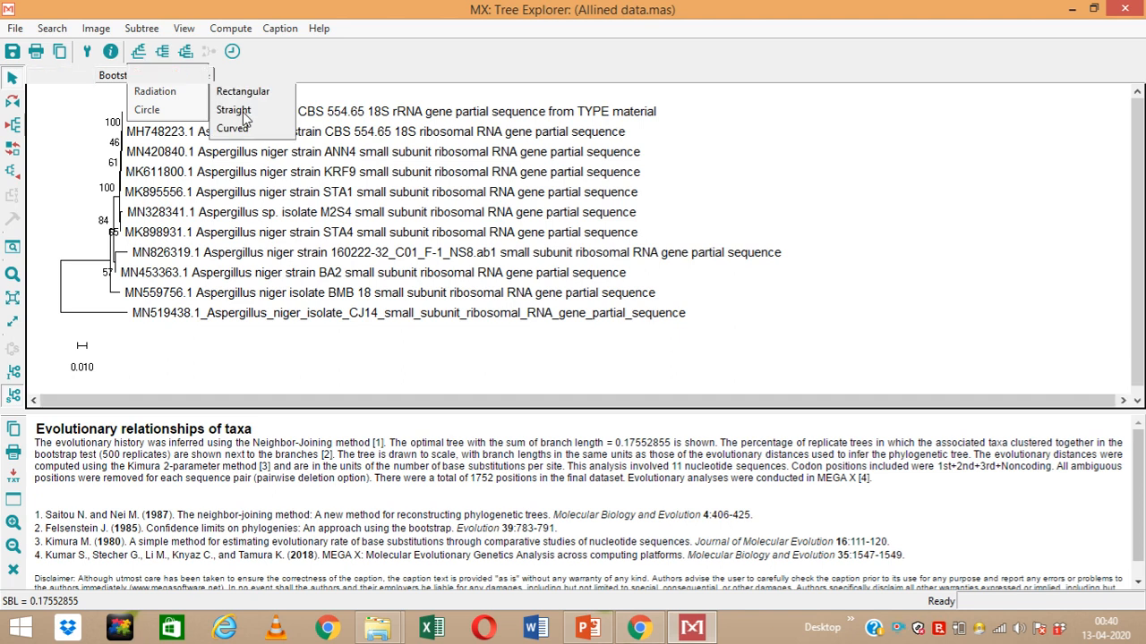
pyautogui.click(136, 52)
pyautogui.moveTo(190, 73)
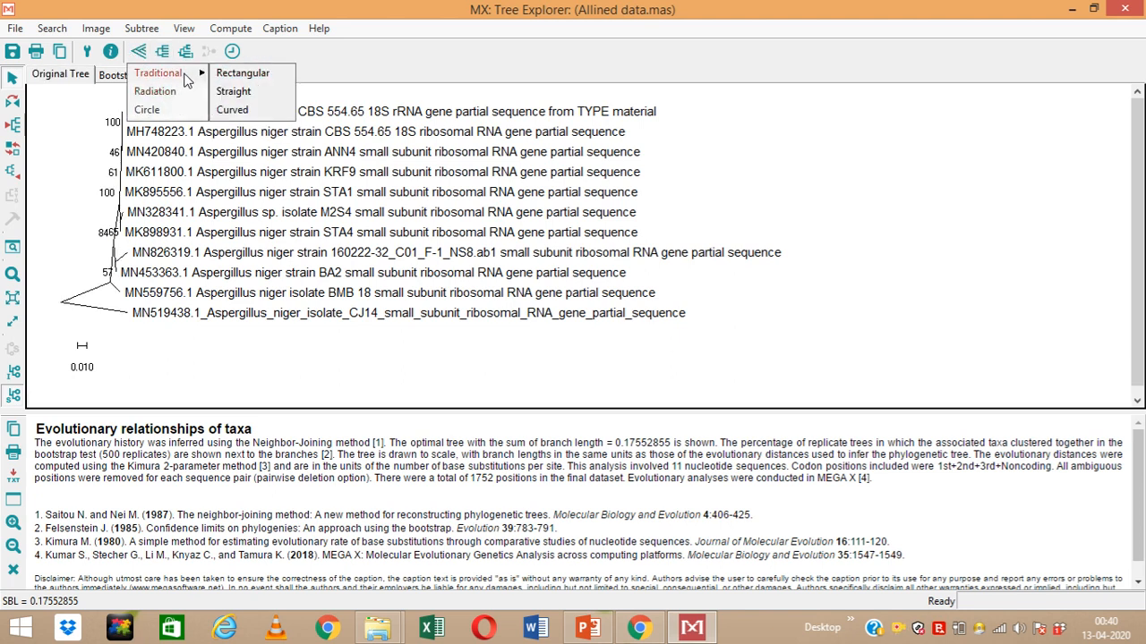
pyautogui.click(259, 75)
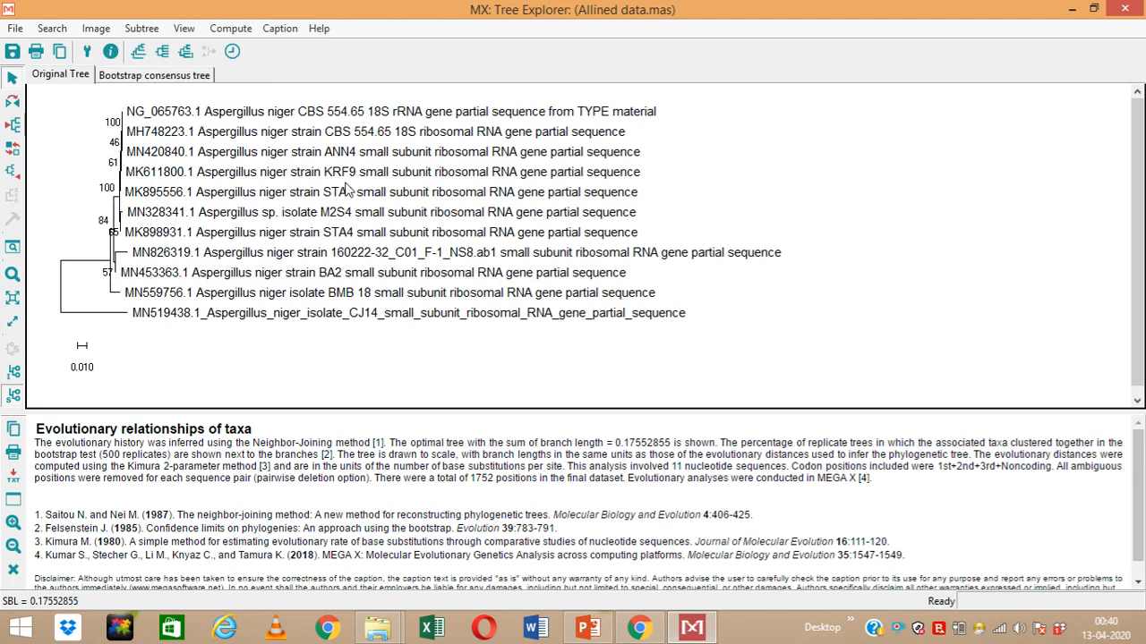